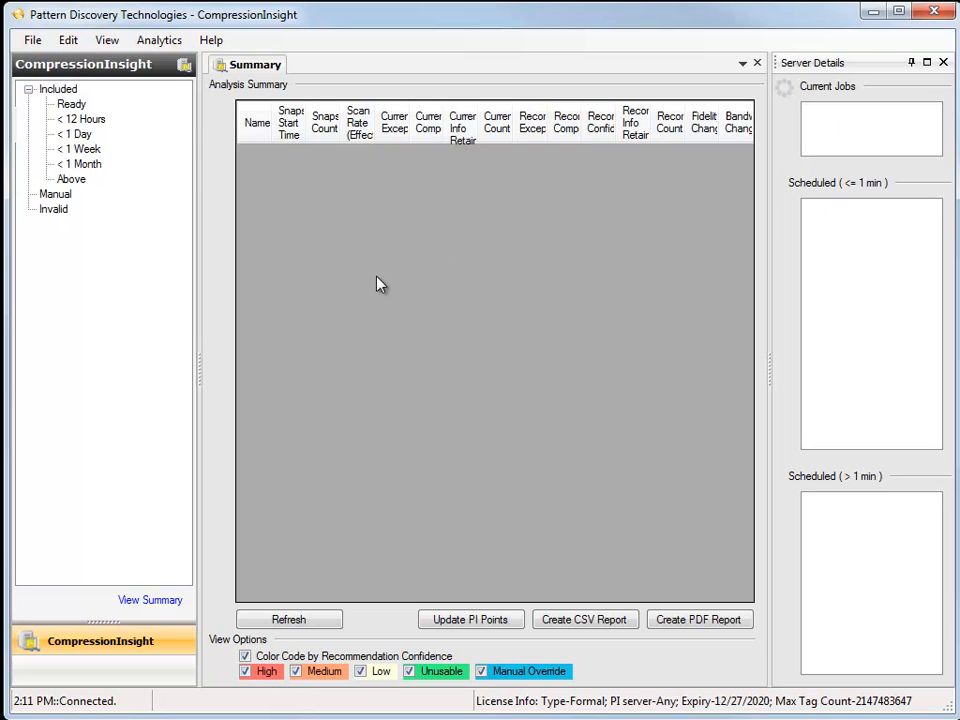
- Include all PI tags matching the tag mask CI* for analysis and accept the exception deviation modification warning
click(68, 40)
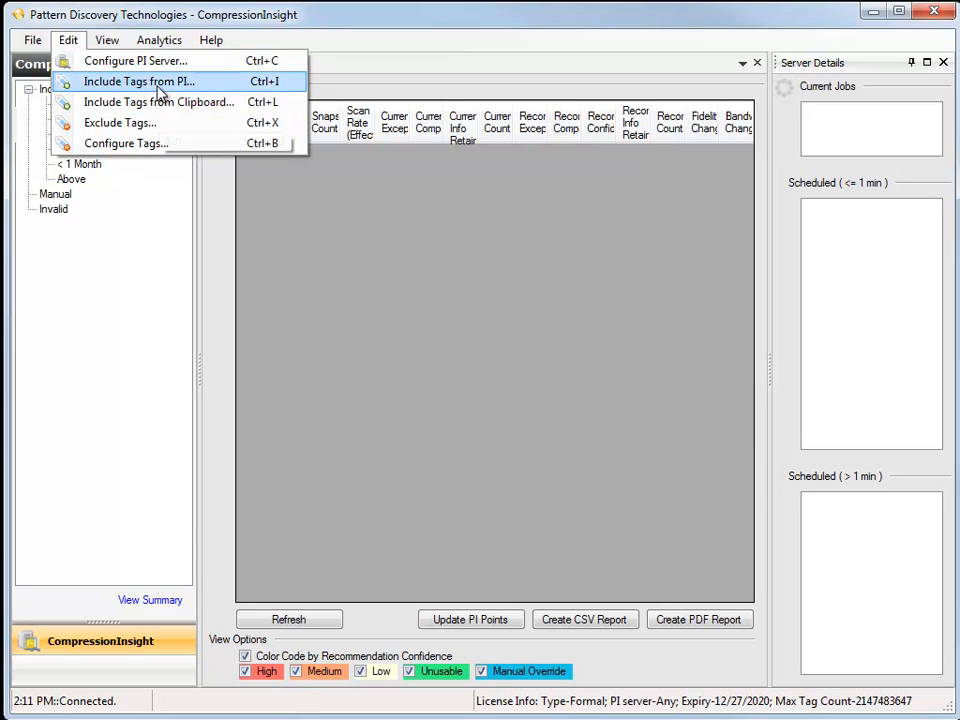
click(158, 81)
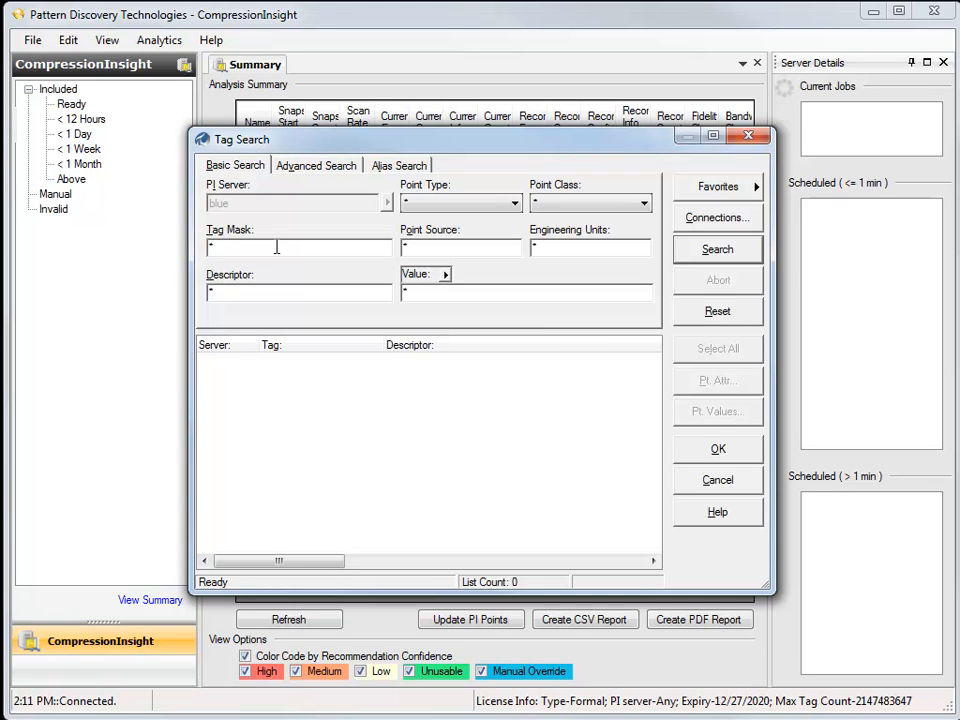
text(CI*)
key(Return)
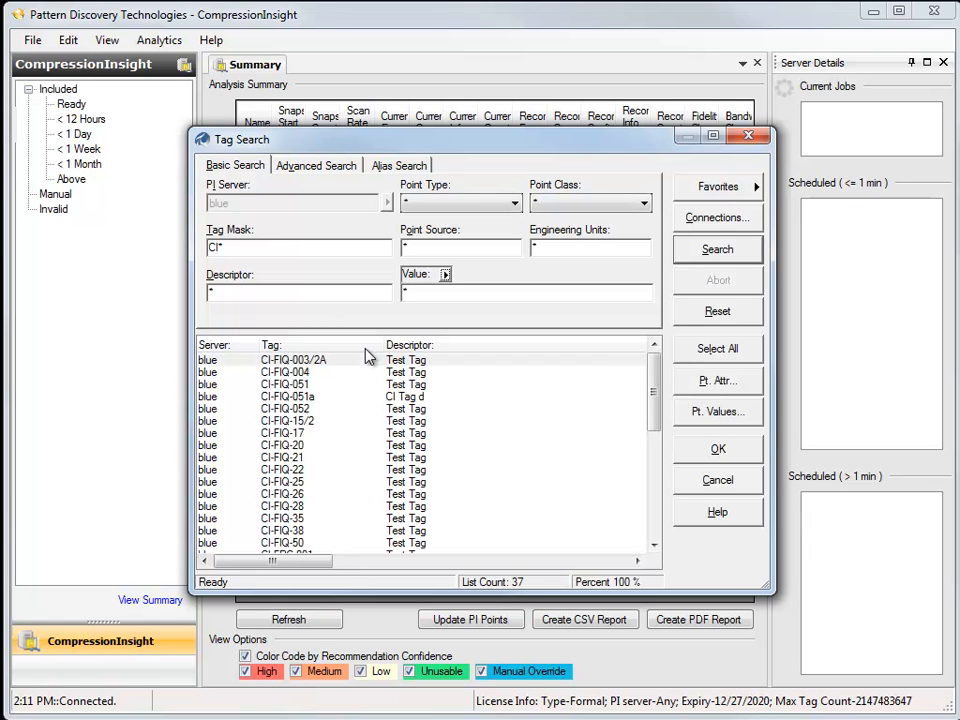
drag(654, 386, 638, 362)
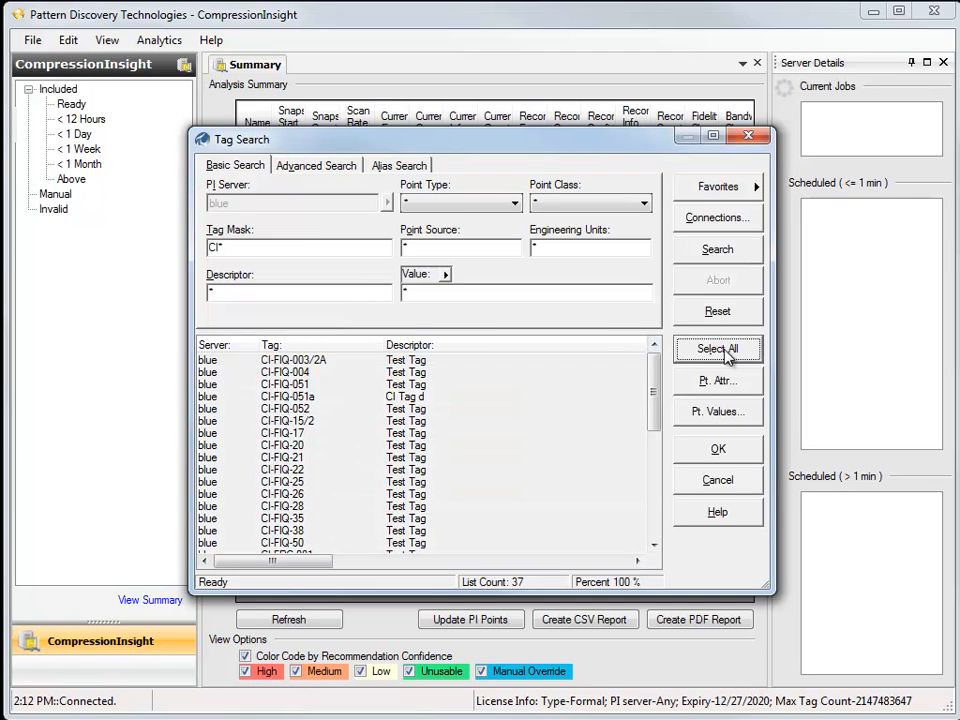
click(718, 449)
drag(387, 288, 507, 229)
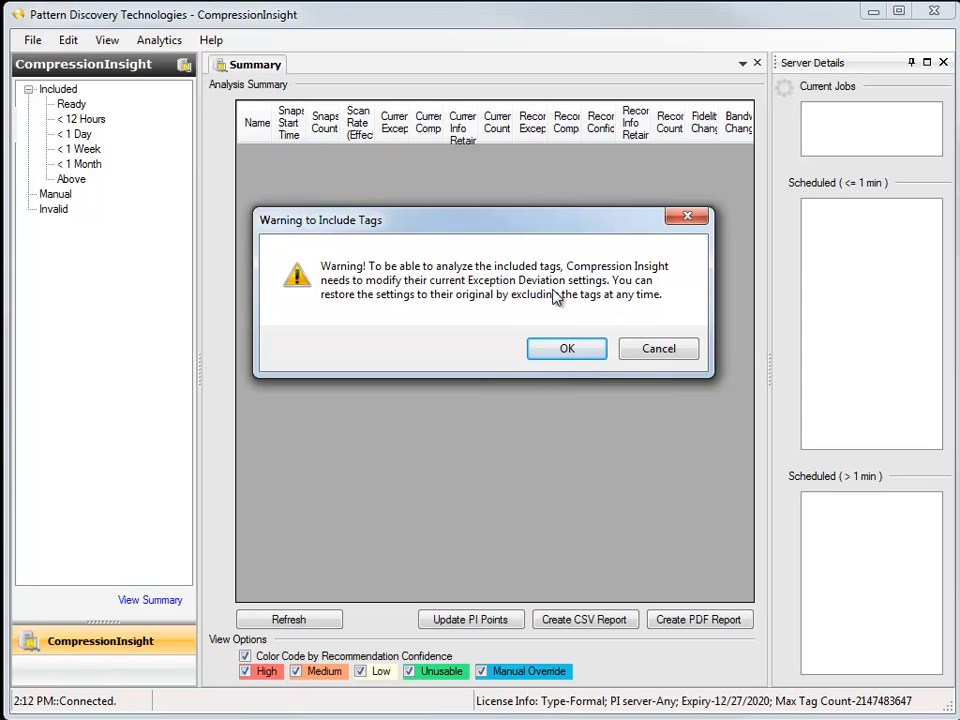
click(567, 349)
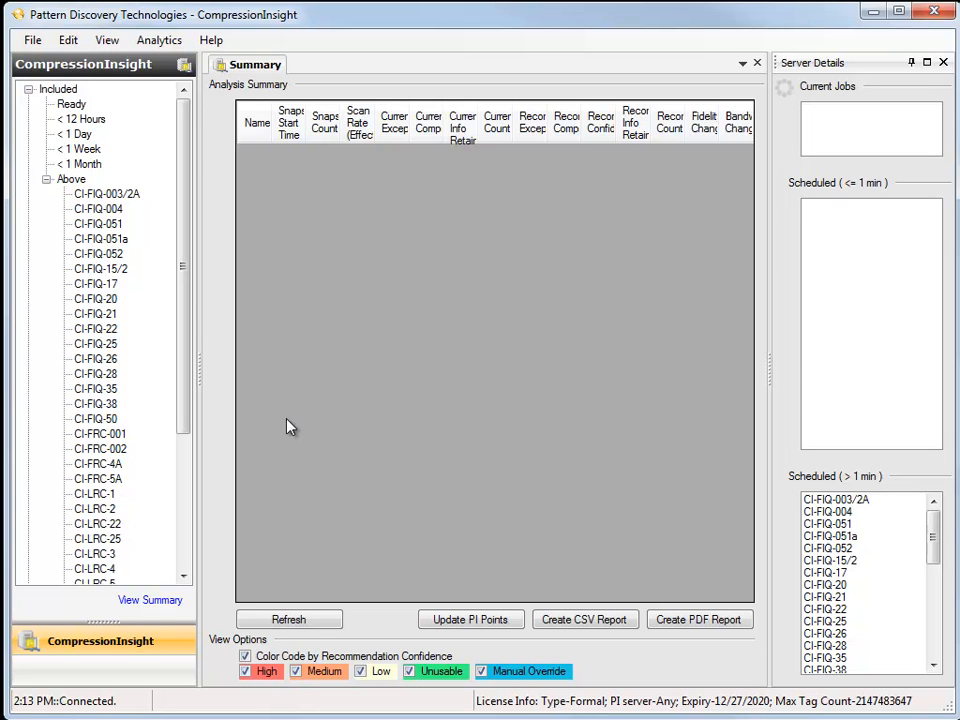
- Refresh the analysis summary and examine the included tags in the < 1 Day group
click(287, 619)
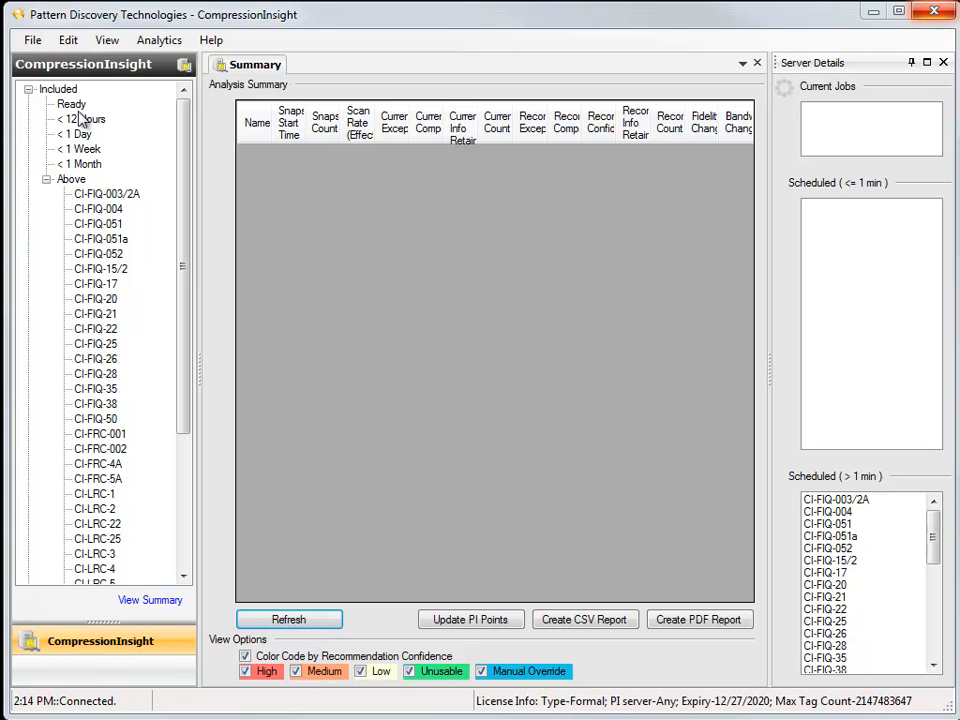
click(297, 624)
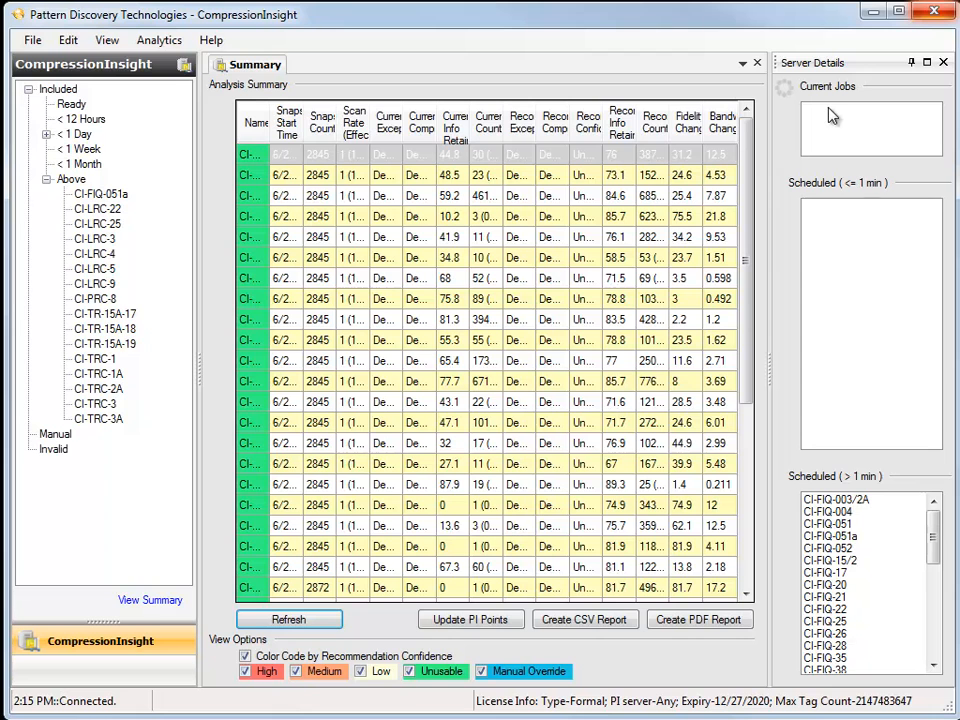
click(47, 134)
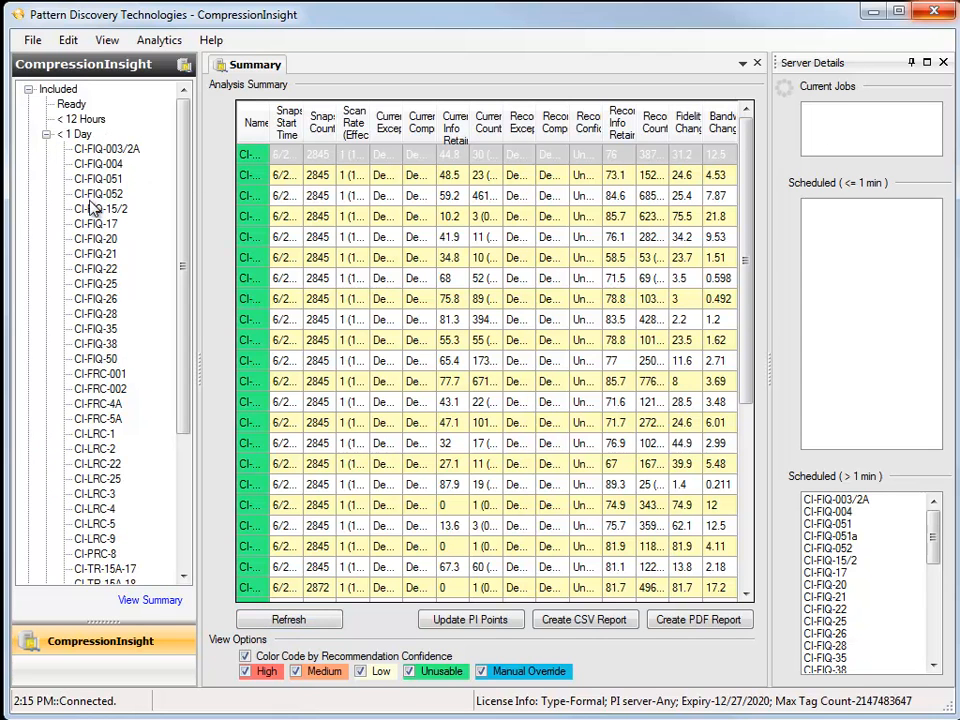
drag(184, 182, 171, 152)
- Auto-hide the server details and remove the Snapshot Start Time, Scan Rate (Effective) and Bandwidth Change columns from the summary
click(911, 63)
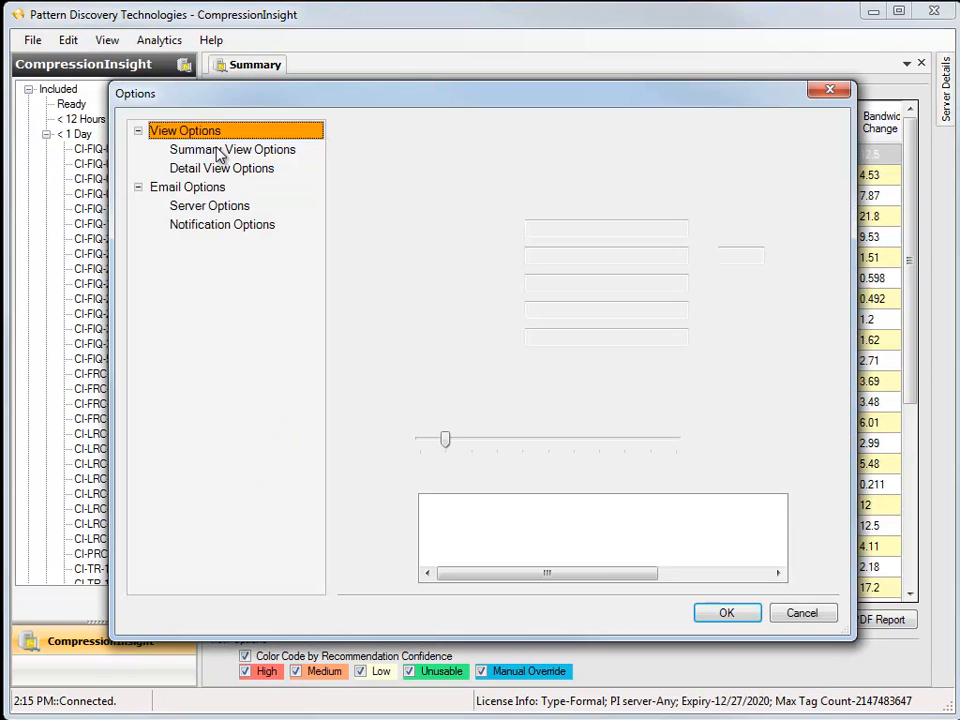
click(219, 151)
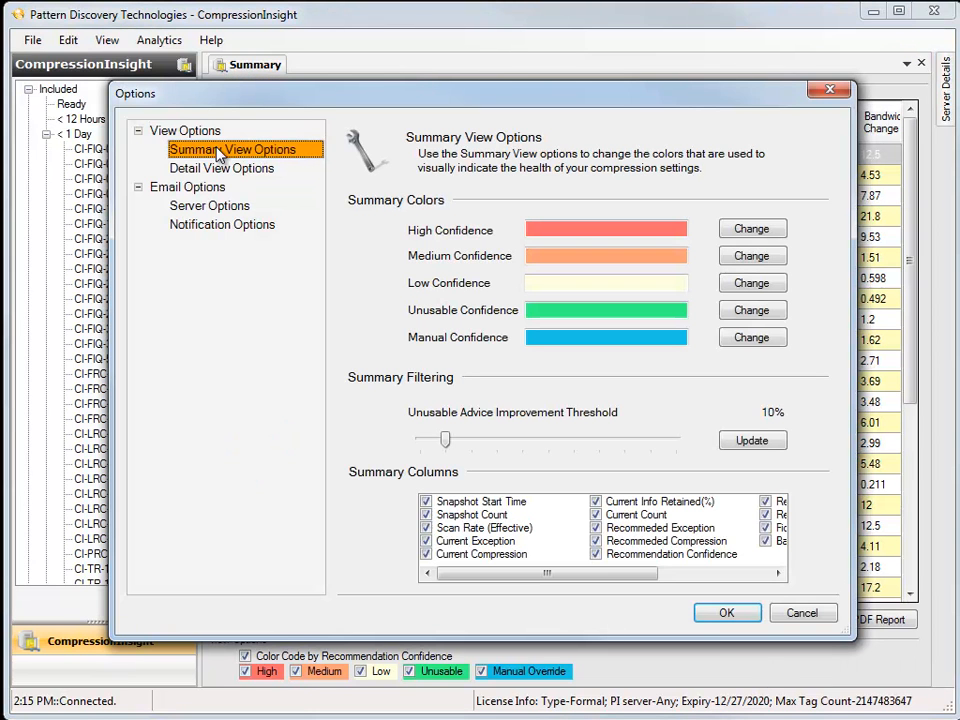
click(426, 502)
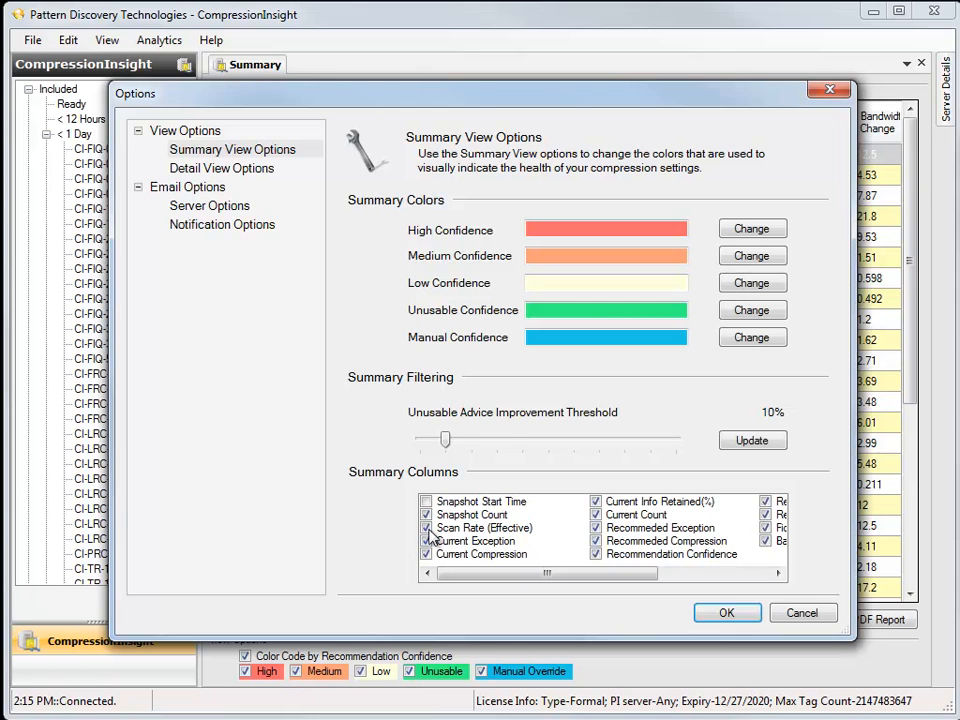
click(726, 612)
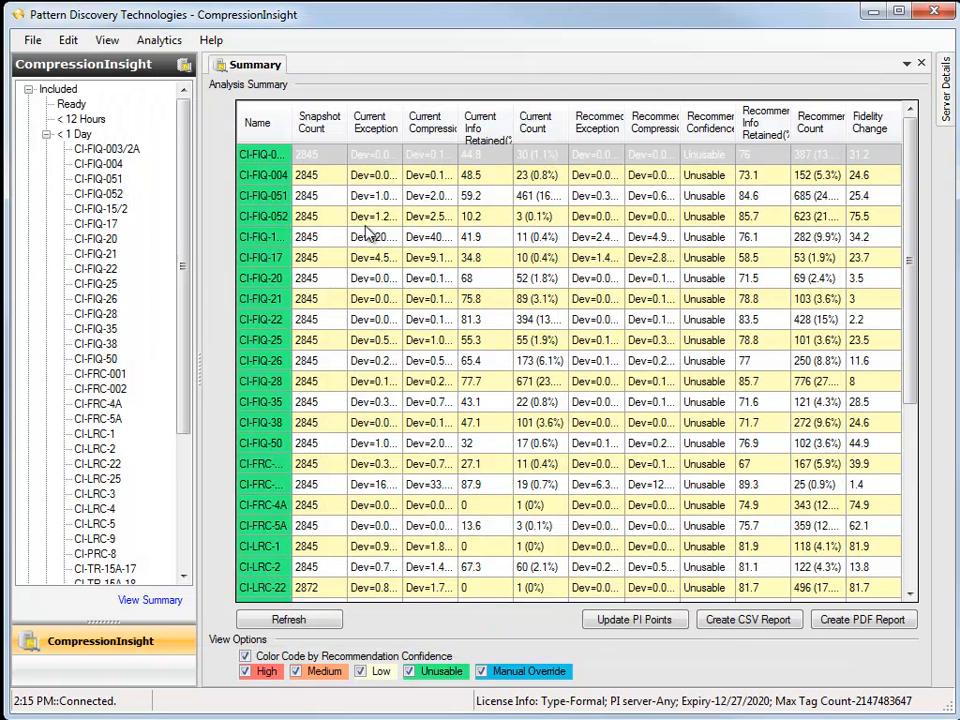
- Fit the summary columns to their data and review the current and recommended exception and compression settings
right_click(508, 318)
click(558, 343)
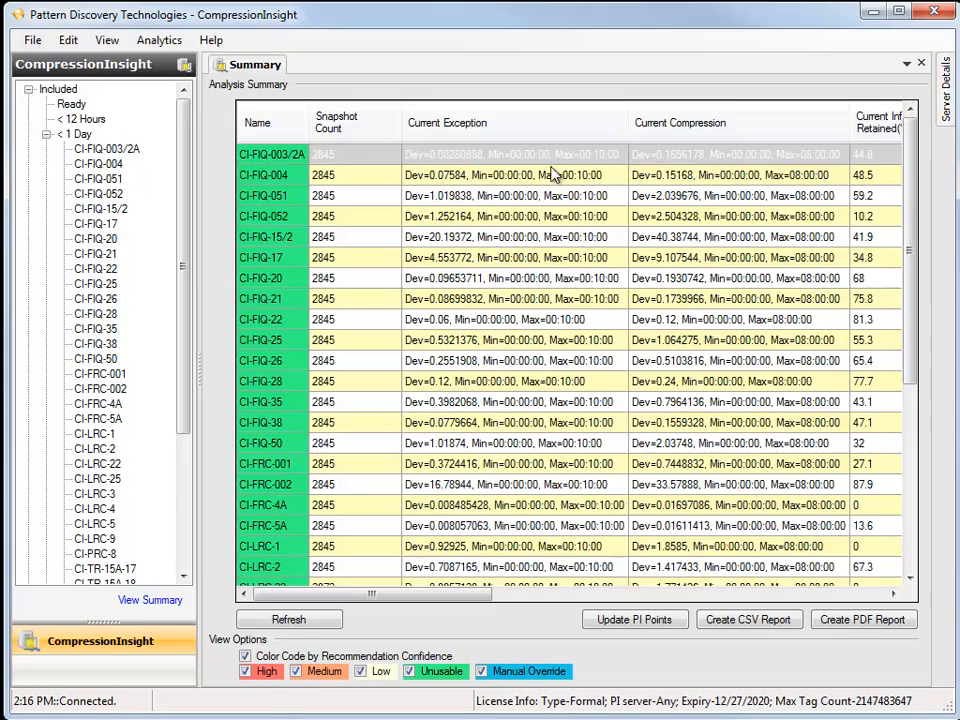
drag(474, 598, 681, 600)
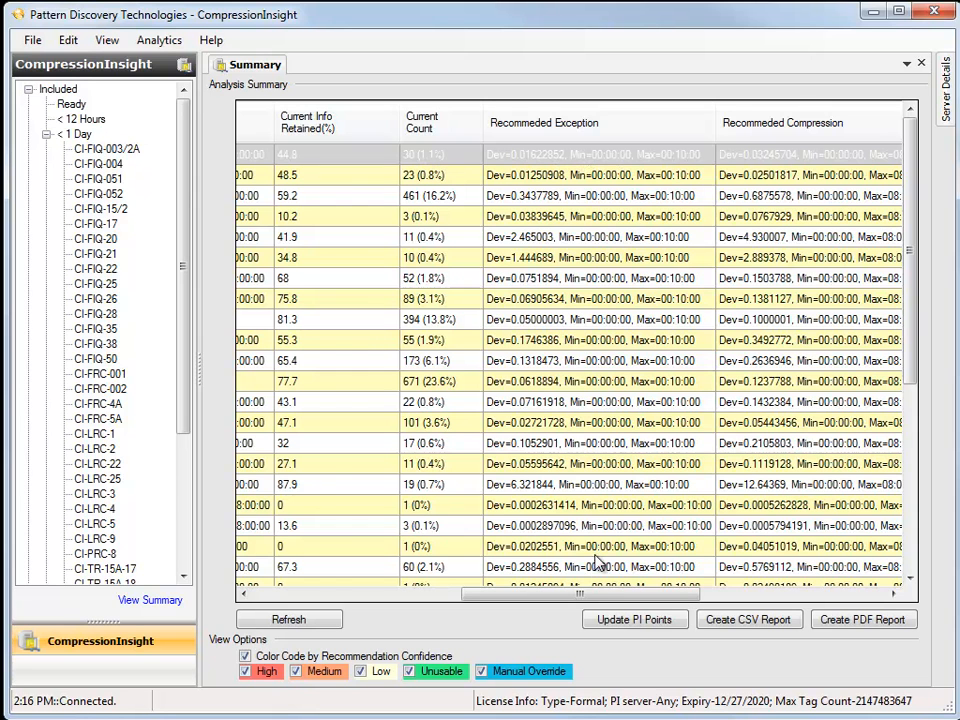
drag(580, 593, 370, 591)
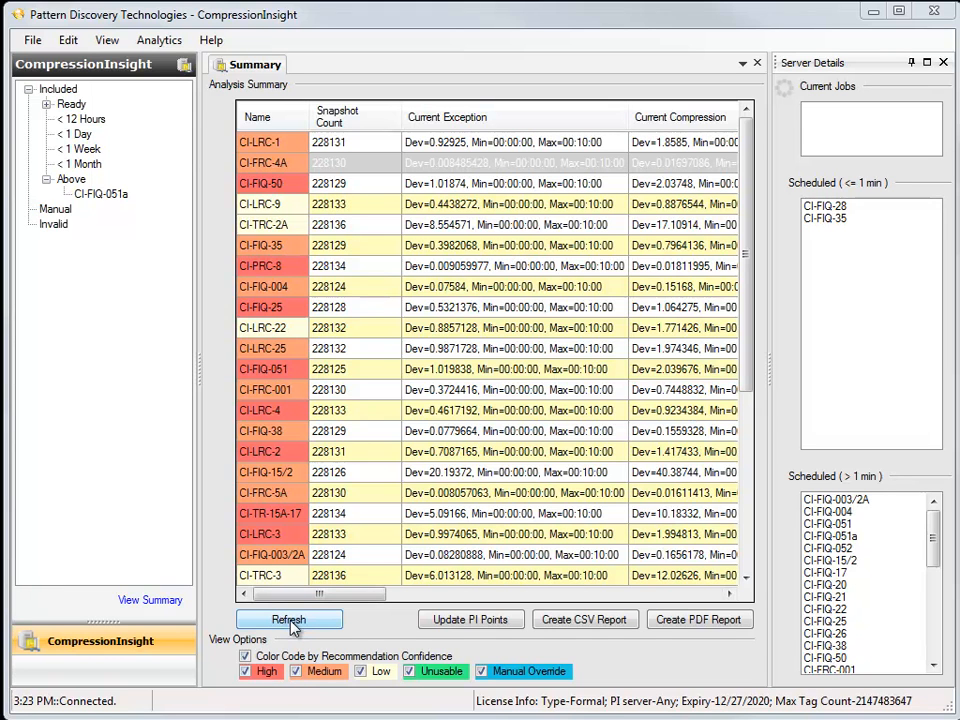
- Check the tags in the Ready group and filter out the Medium, Low and Unusable confidence tags from the summary
click(46, 104)
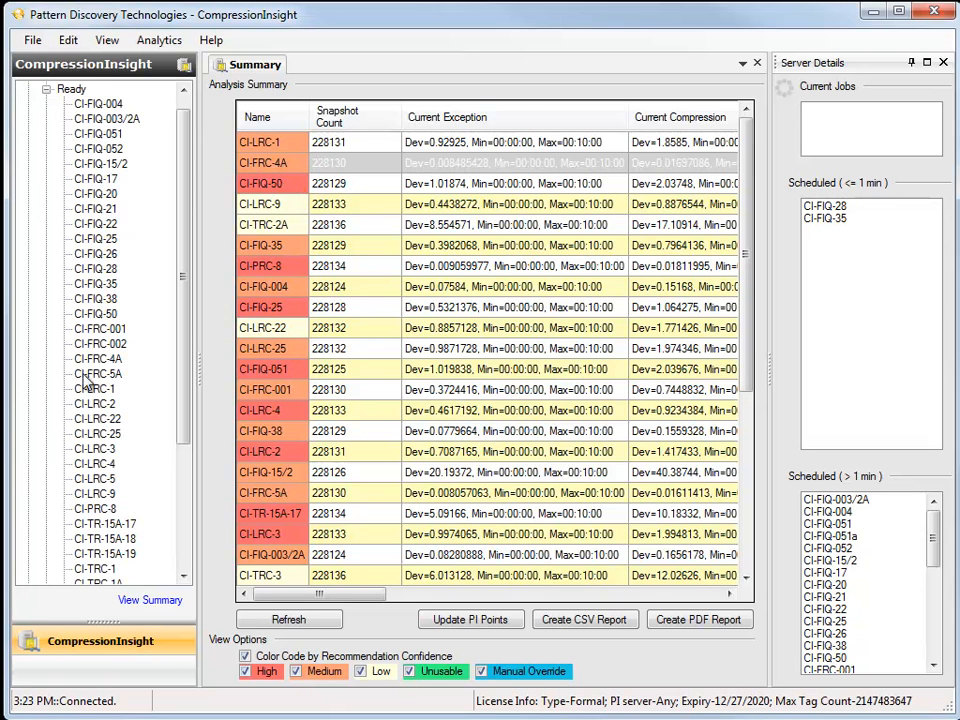
click(46, 89)
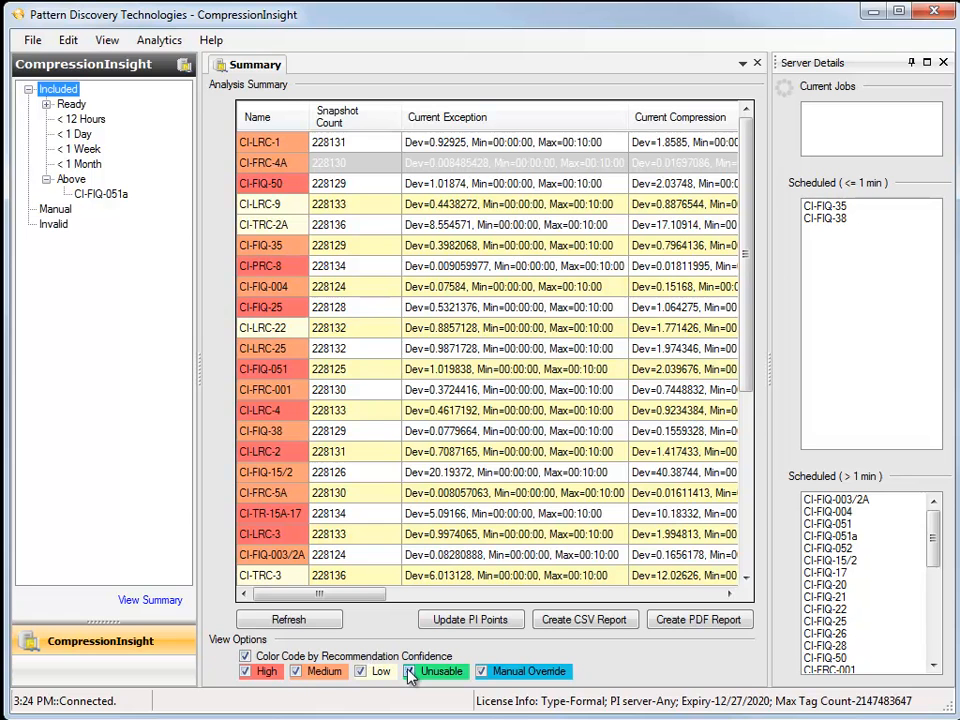
click(375, 671)
click(303, 674)
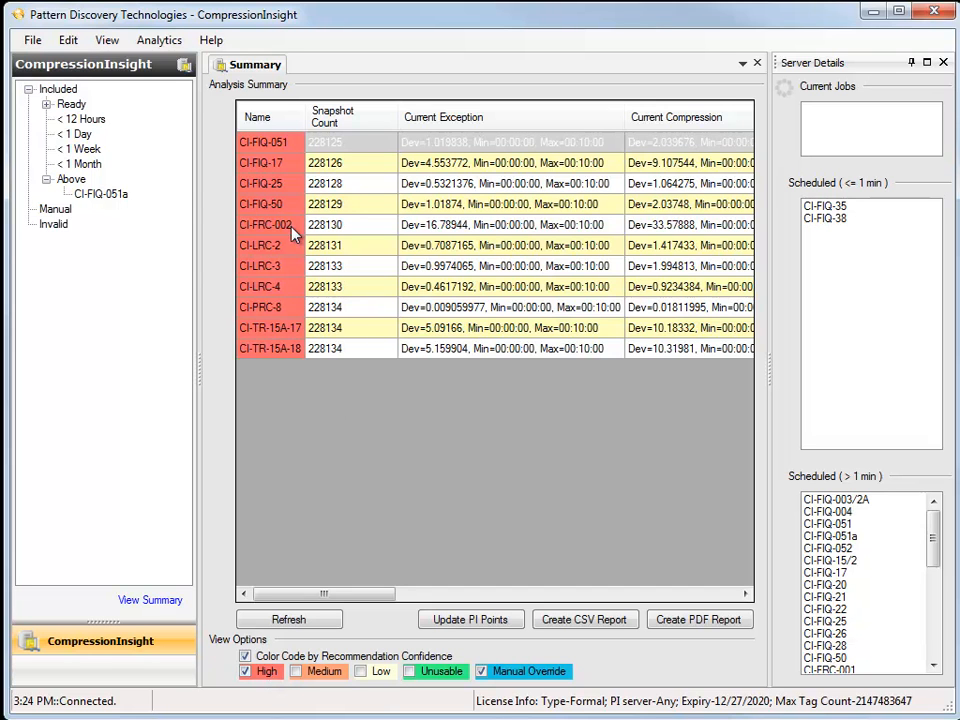
mouse_move(312, 594)
mouse_down()
mouse_move(660, 596)
mouse_move(304, 594)
mouse_up()
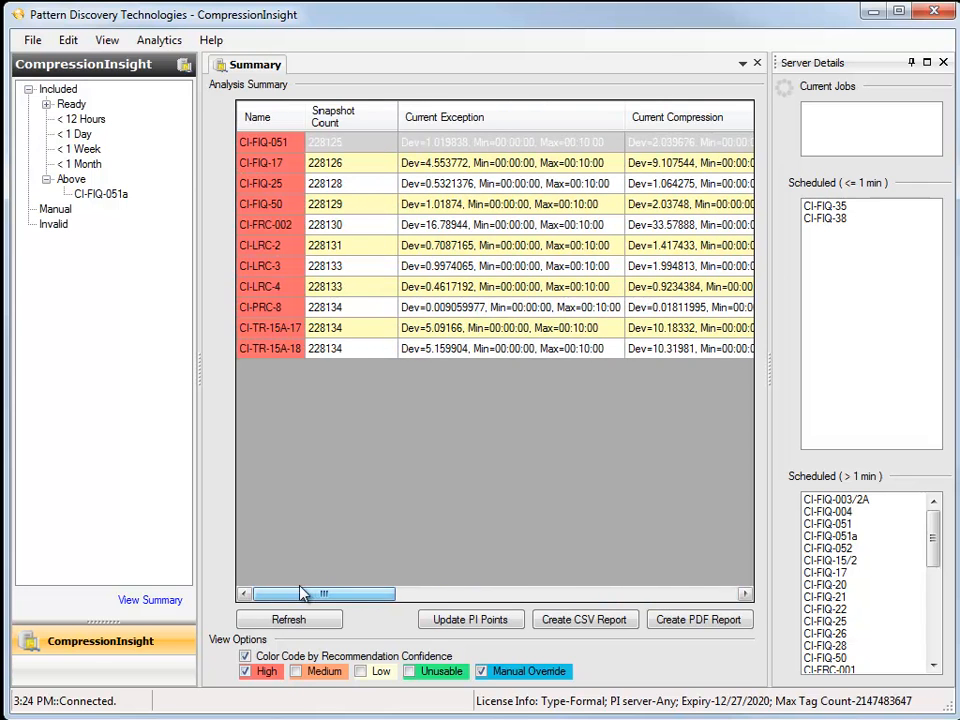
- Open the compression details of CI-FIQ-051 with server details auto-hidden and zoom the chart to about 2:29–2:32 PM
double_click(270, 145)
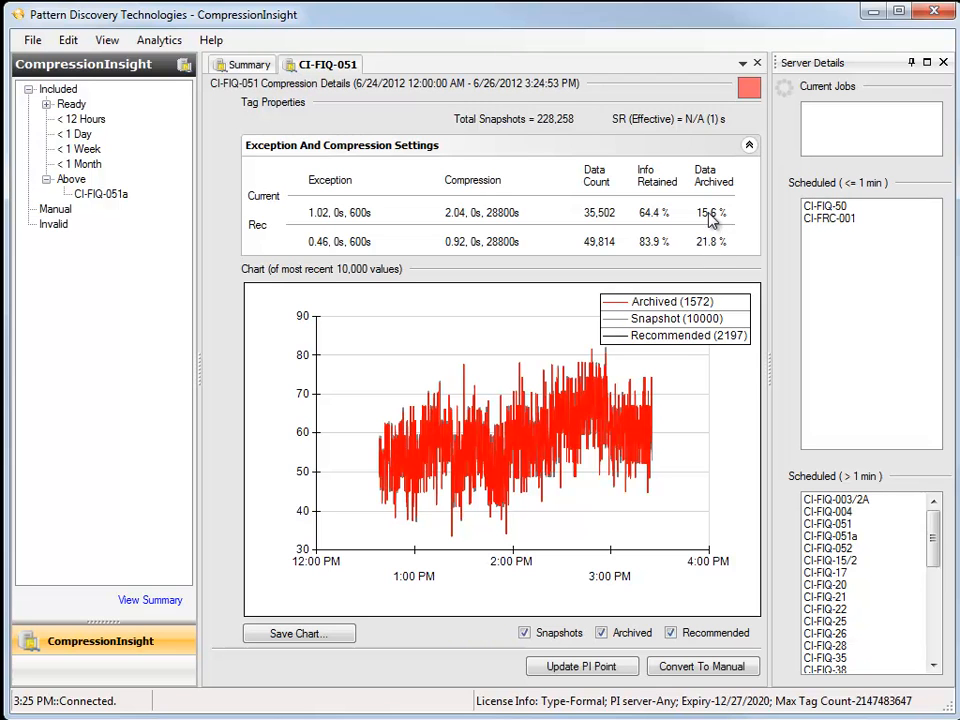
click(911, 62)
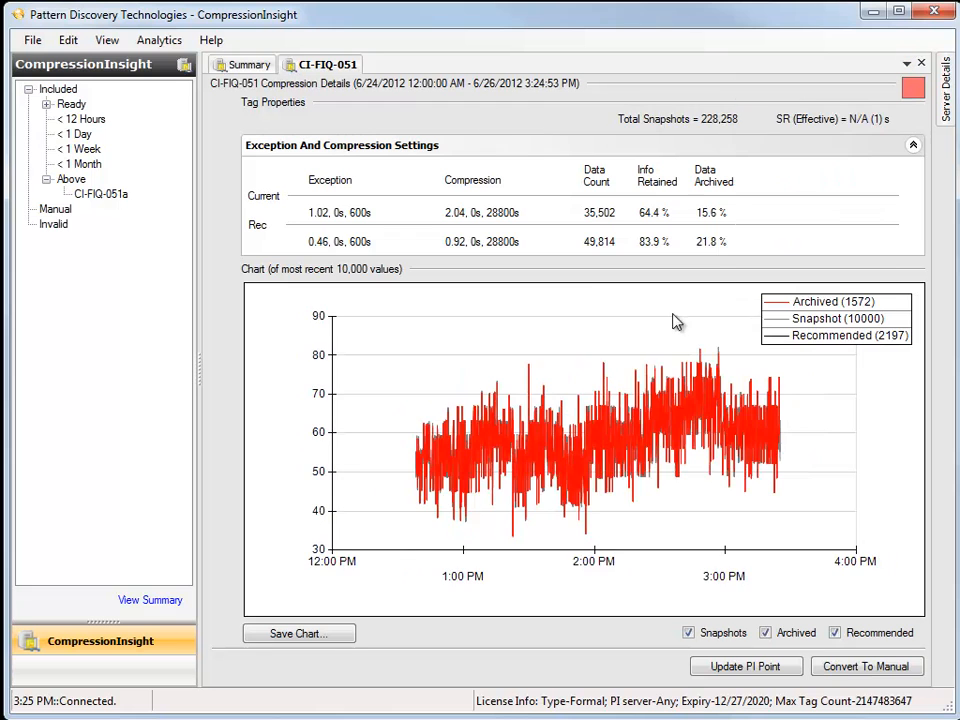
drag(638, 358, 685, 490)
drag(560, 355, 603, 490)
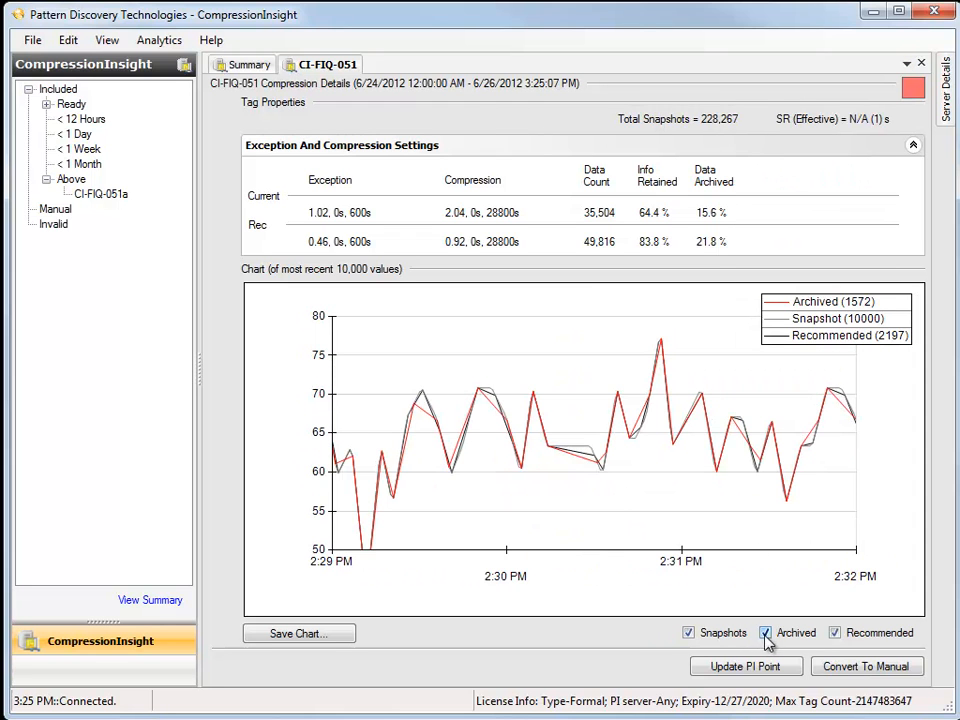
- Compare only the Snapshots and Archived trends in the chart, zoomed to about 2:29:35–2:30:45 PM
click(835, 633)
click(785, 634)
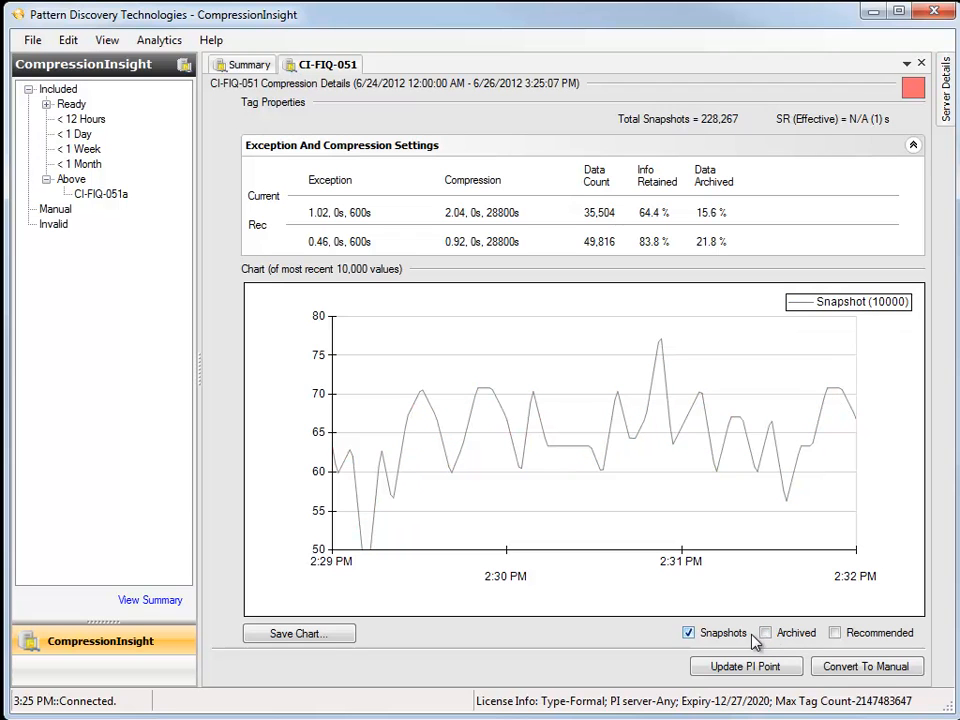
click(791, 641)
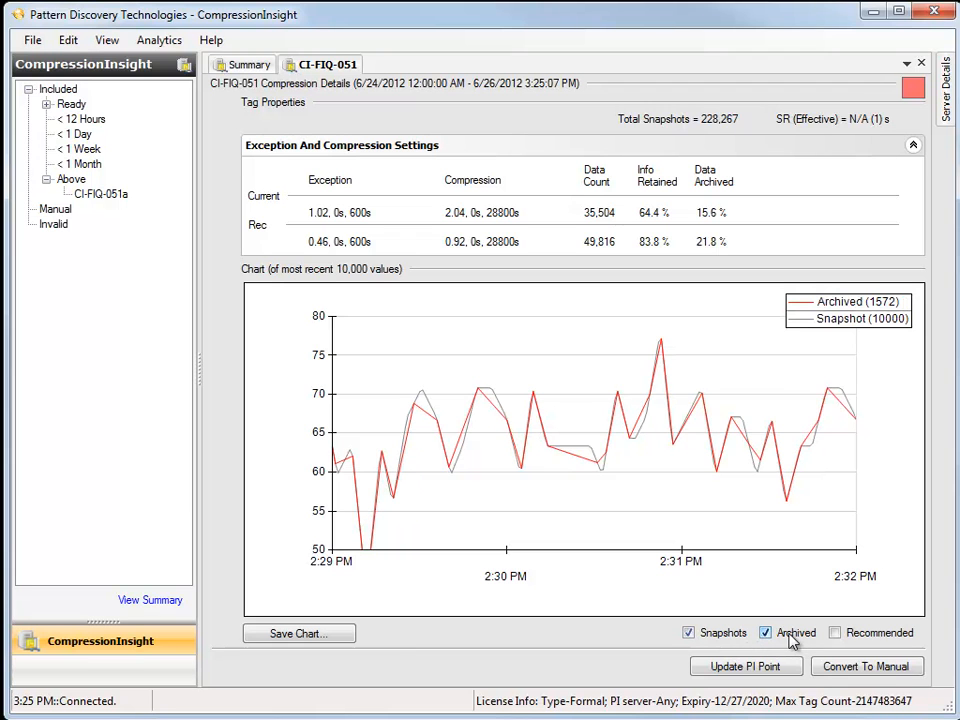
drag(436, 365, 637, 495)
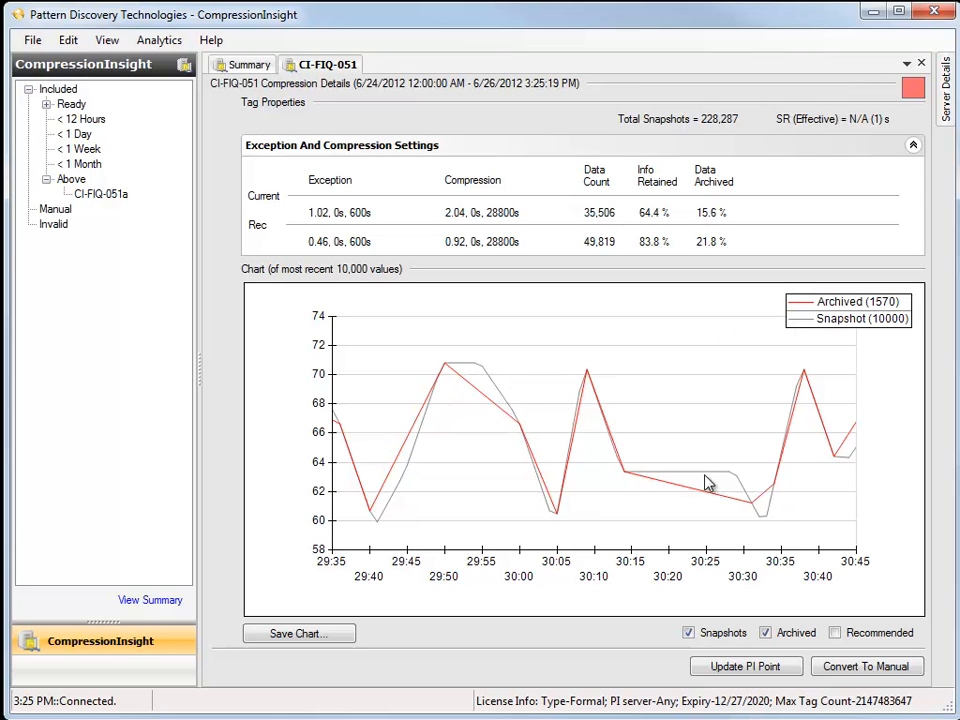
- Show the Recommended trend and toggle it repeatedly to compare it with the archived and snapshot trends
click(836, 633)
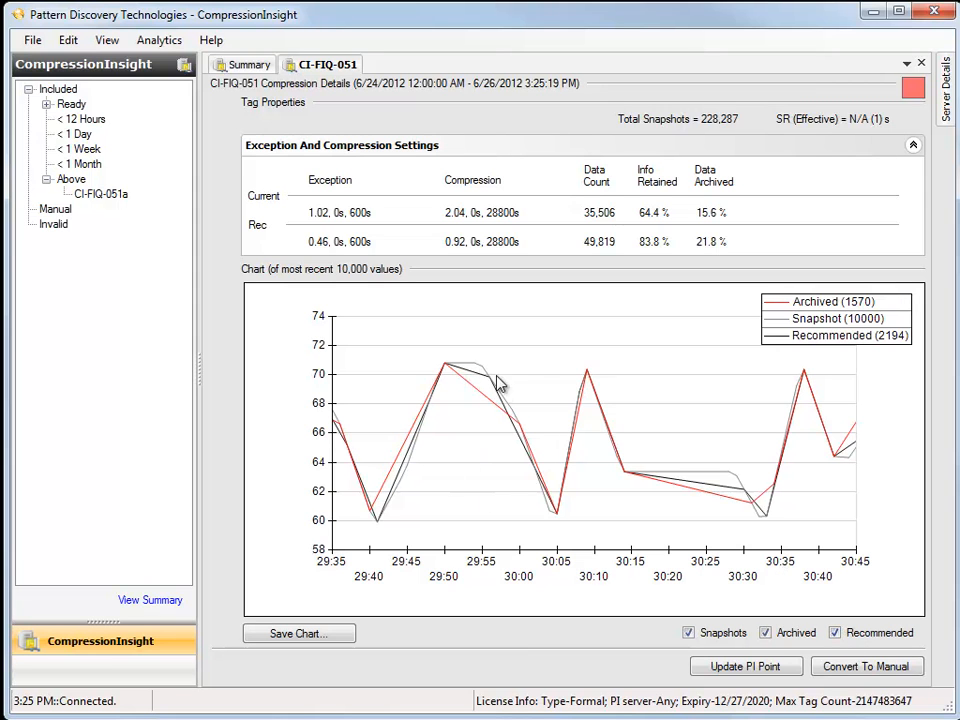
click(877, 635)
click(877, 636)
click(877, 636)
click(877, 636)
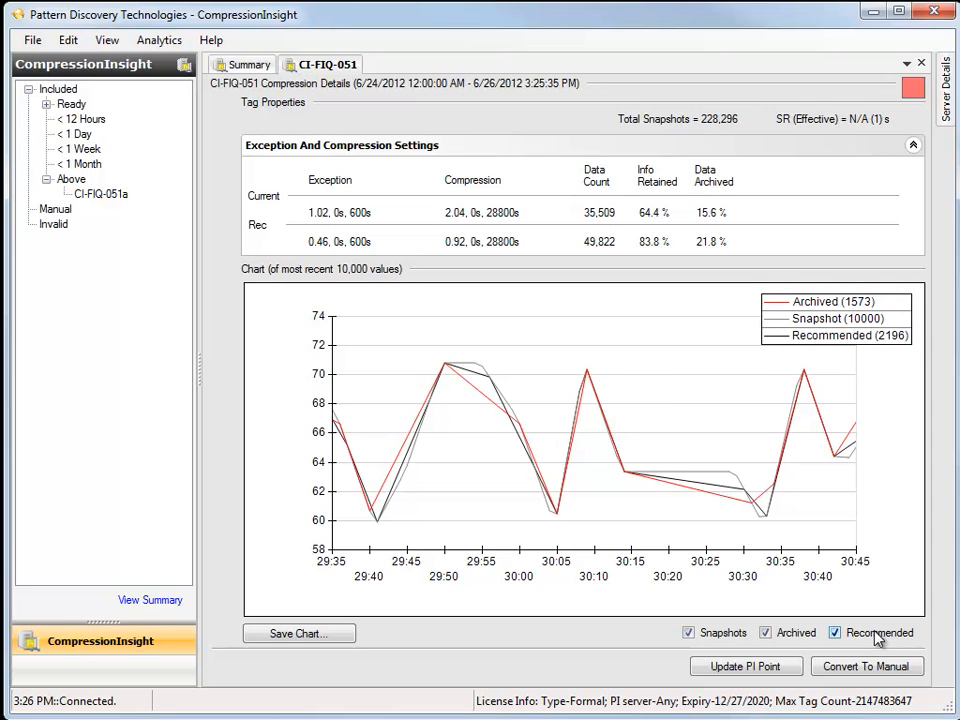
click(878, 636)
click(878, 636)
- Examine the three trends around 1:30–1:36 PM and 1:32:25–1:33:45 PM, and restore the full chart range
click(656, 396)
drag(510, 397, 572, 510)
drag(514, 339, 607, 487)
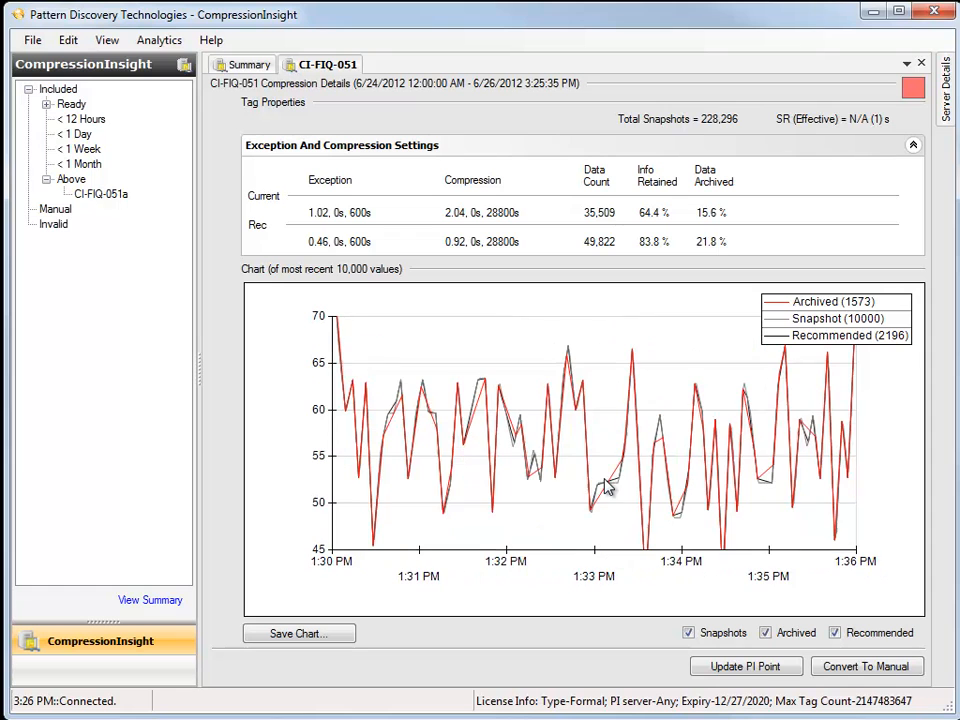
drag(549, 339, 658, 531)
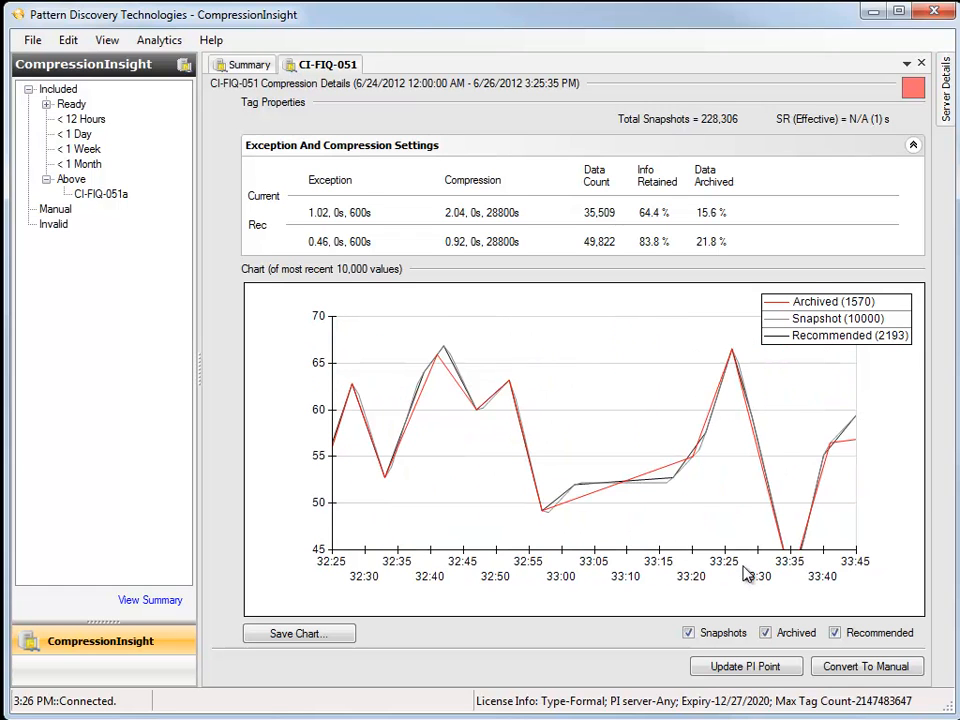
drag(622, 440, 570, 414)
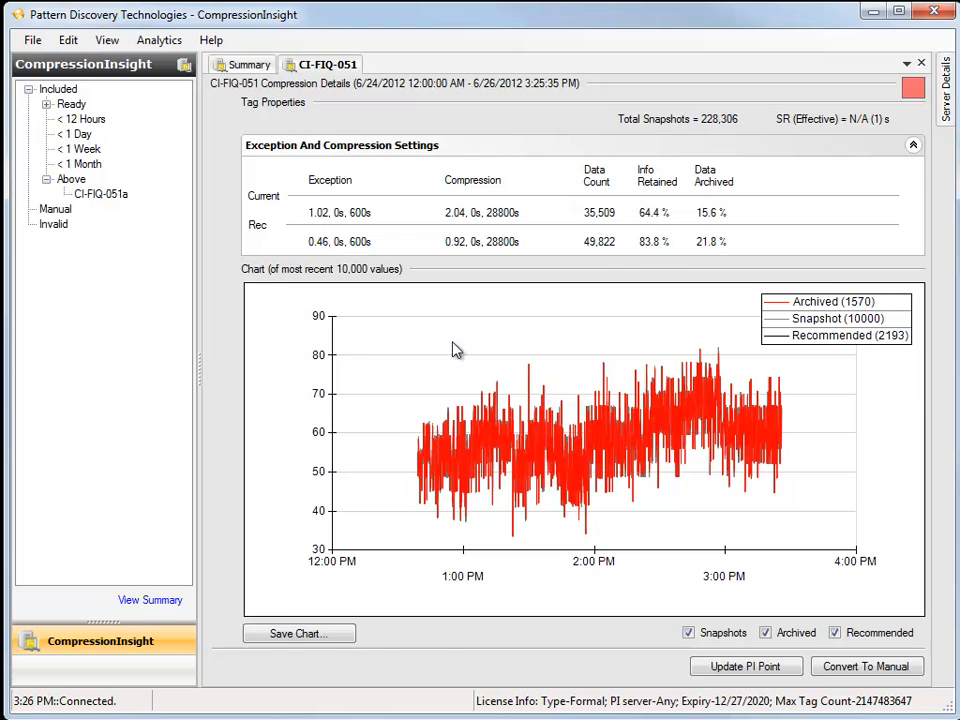
- Return to the analysis summary, fit its columns to the screen and sort the tags by descending Fidelity Change
click(252, 65)
drag(400, 594, 818, 602)
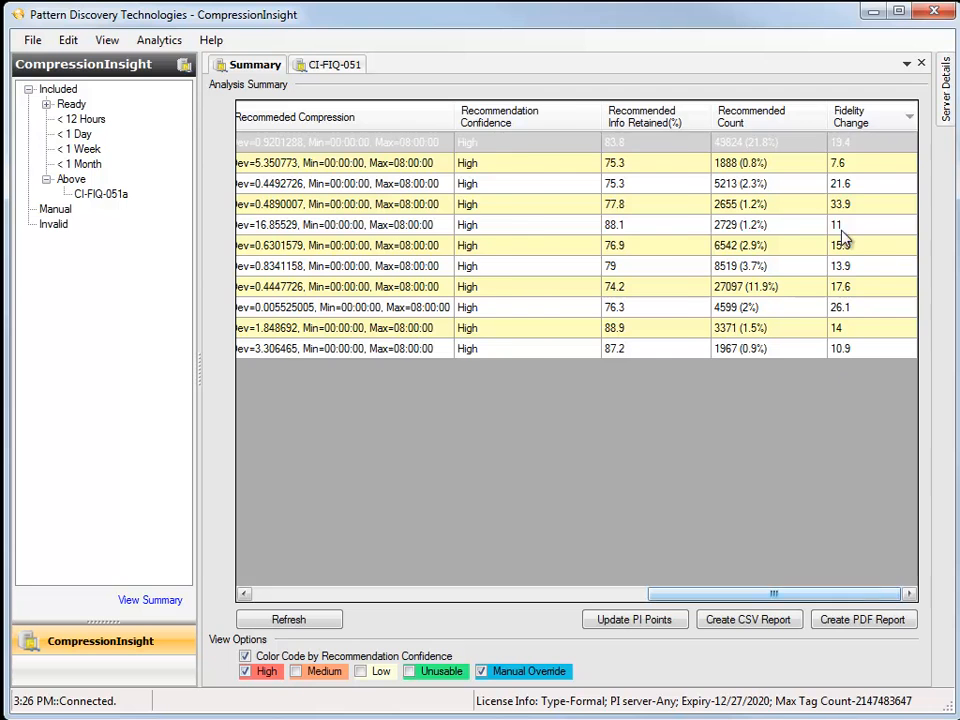
click(860, 118)
right_click(673, 417)
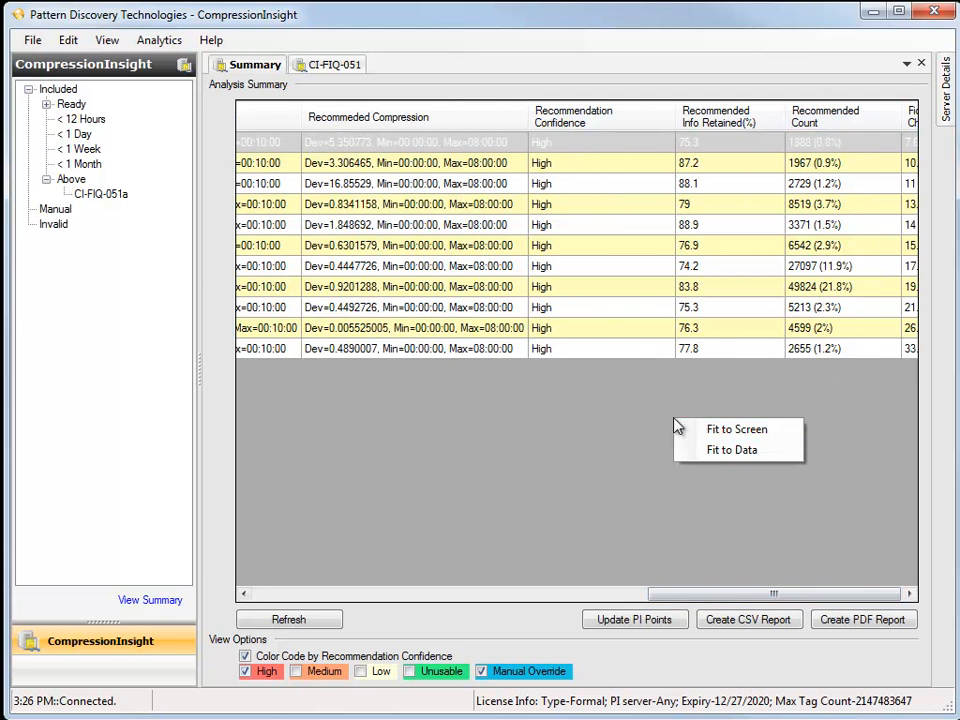
click(720, 428)
click(885, 120)
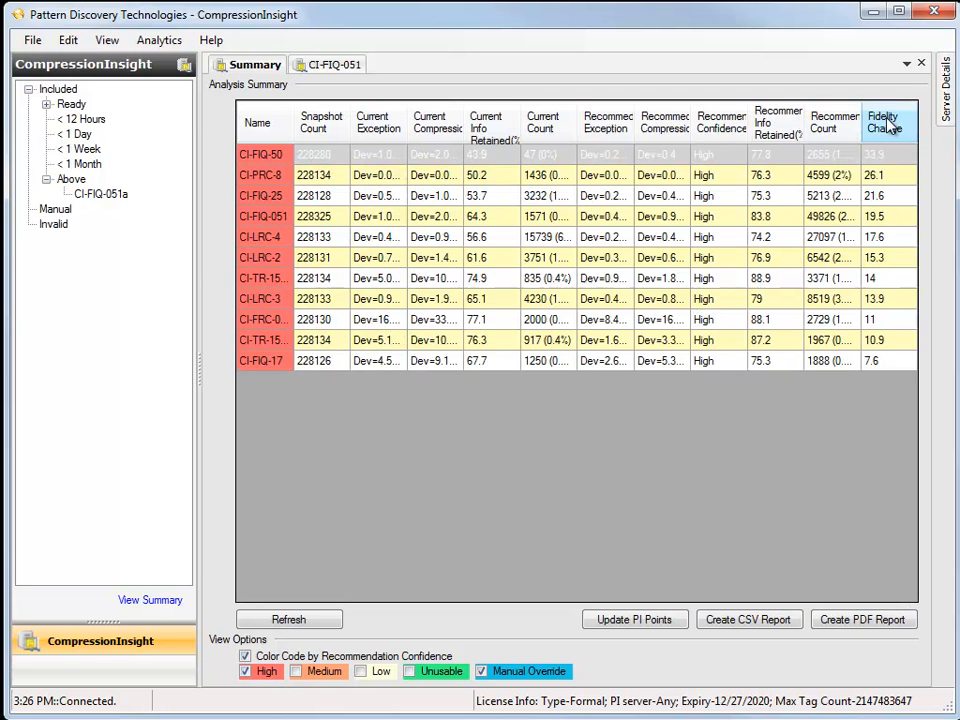
- Open the compression details of tag CI-FIQ-50
double_click(268, 158)
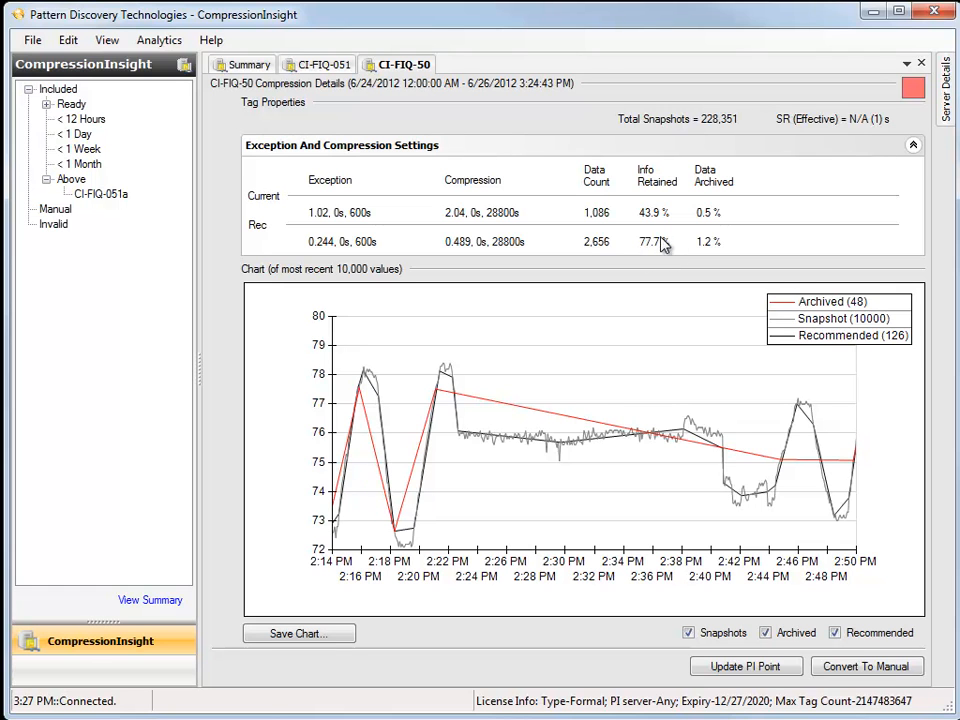
- Narrow the CI-FIQ-50 chart to about 2:36–2:48 PM and compare the archived and recommended trends in turn with the snapshots
drag(658, 414, 795, 520)
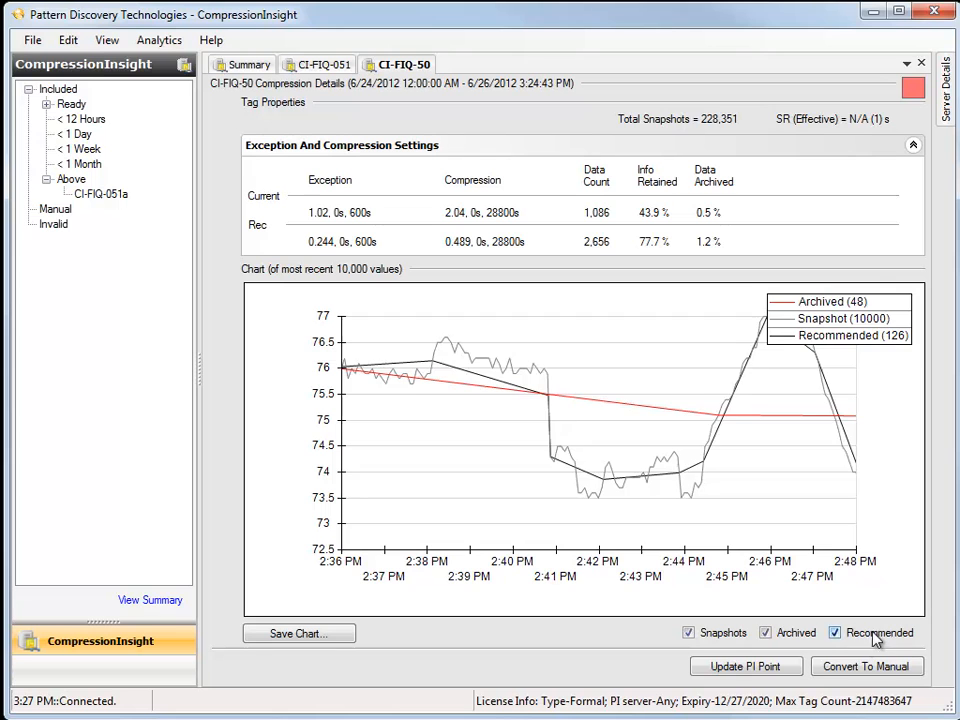
click(834, 632)
click(765, 632)
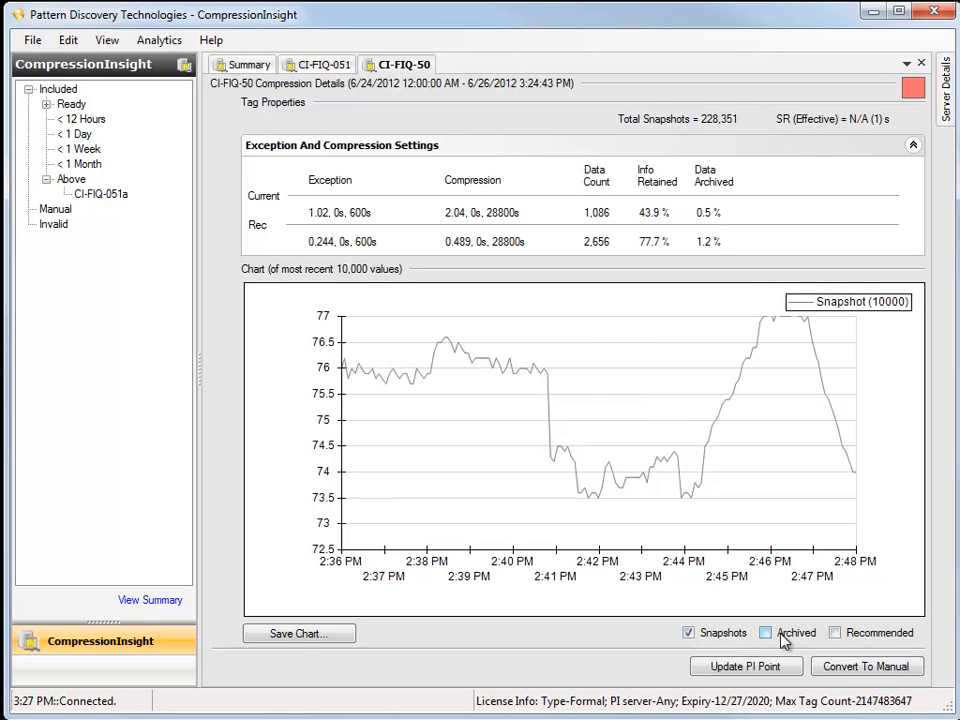
click(783, 638)
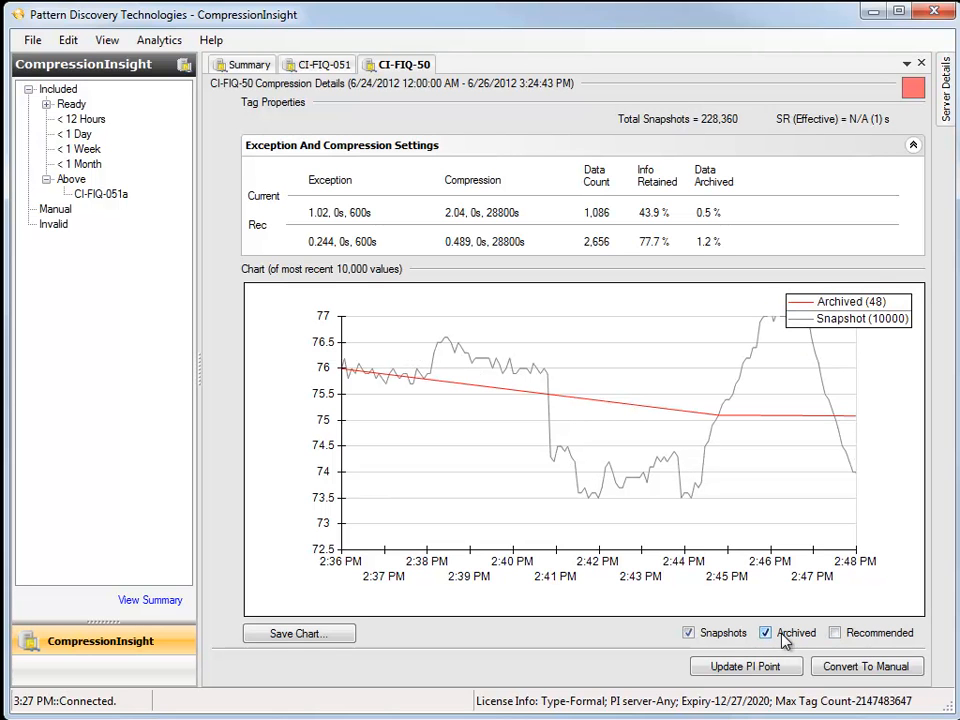
click(861, 641)
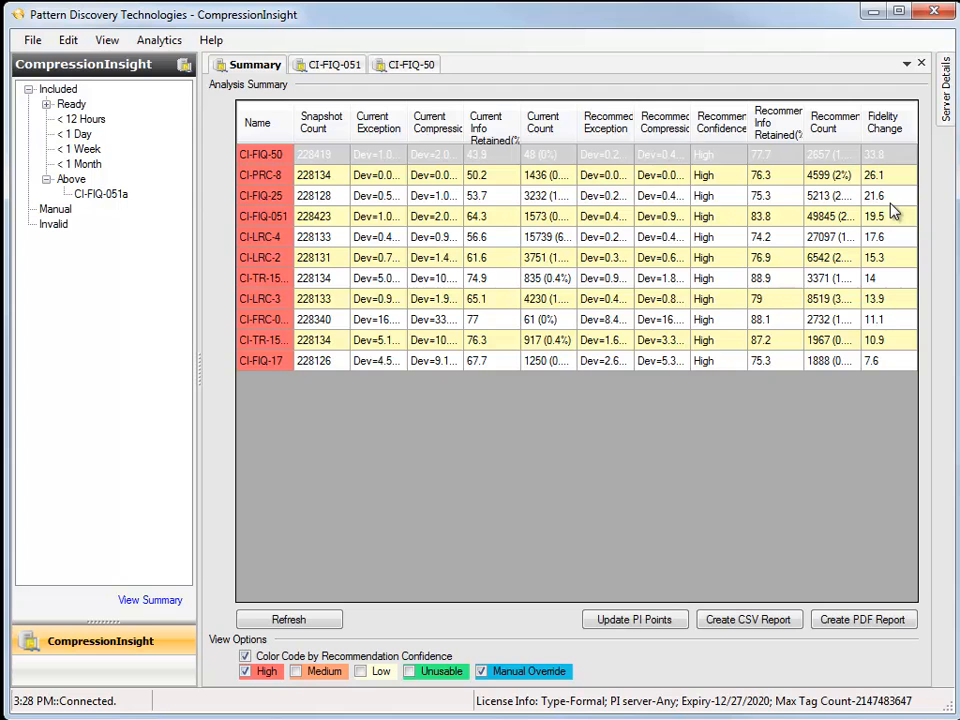
- Open the compression details of tag CI-FIQ-25 and compare its archived and recommended trends with the snapshots around 2:12–2:46 PM
double_click(272, 197)
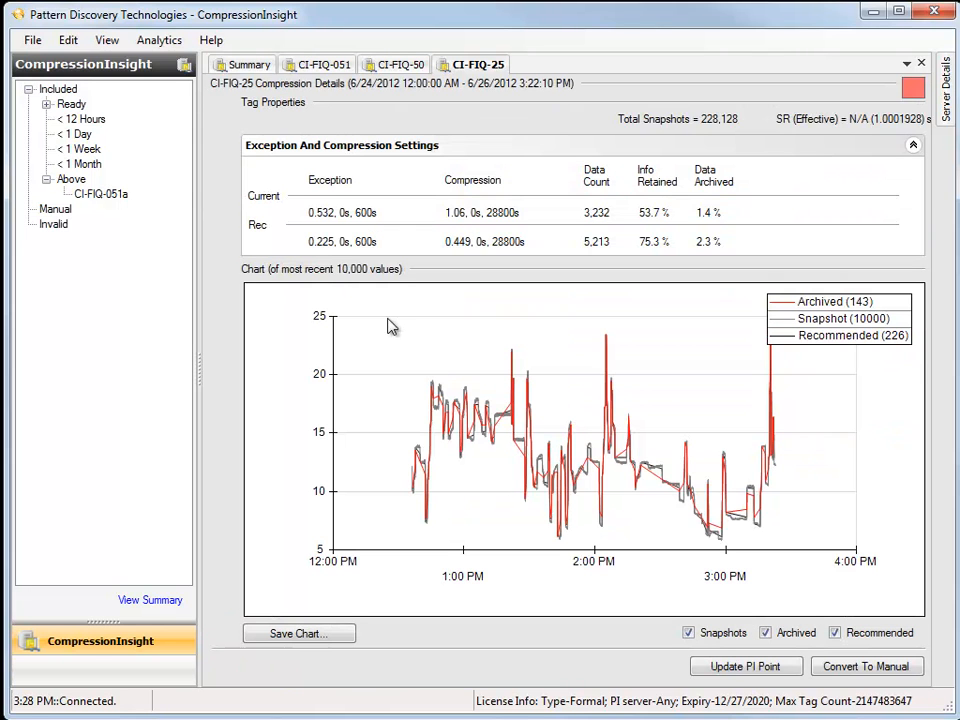
drag(624, 394, 698, 530)
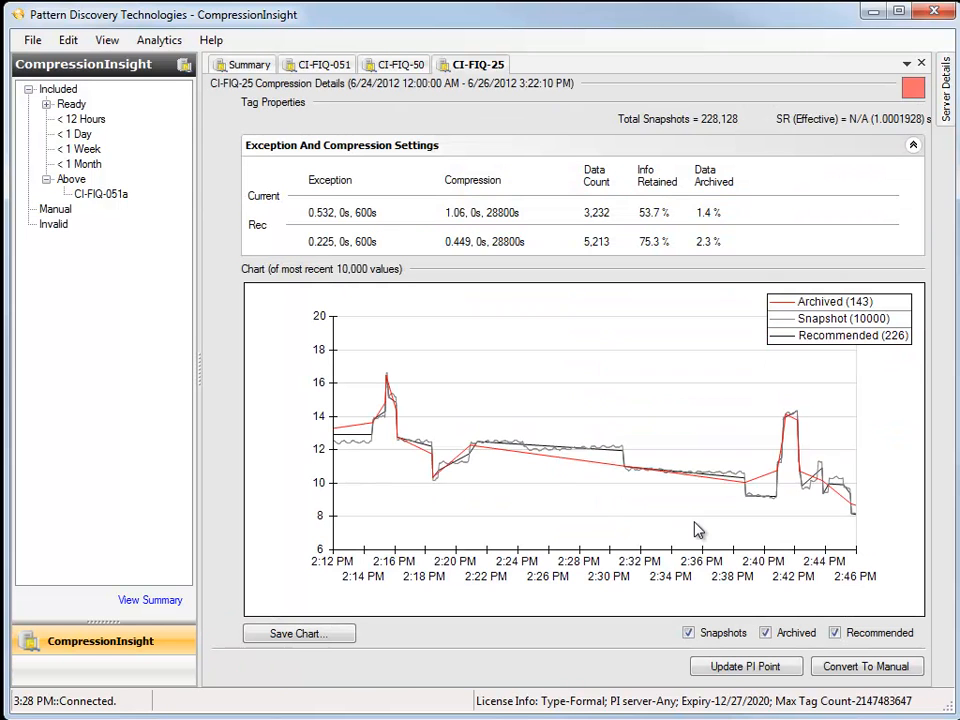
click(835, 632)
click(766, 633)
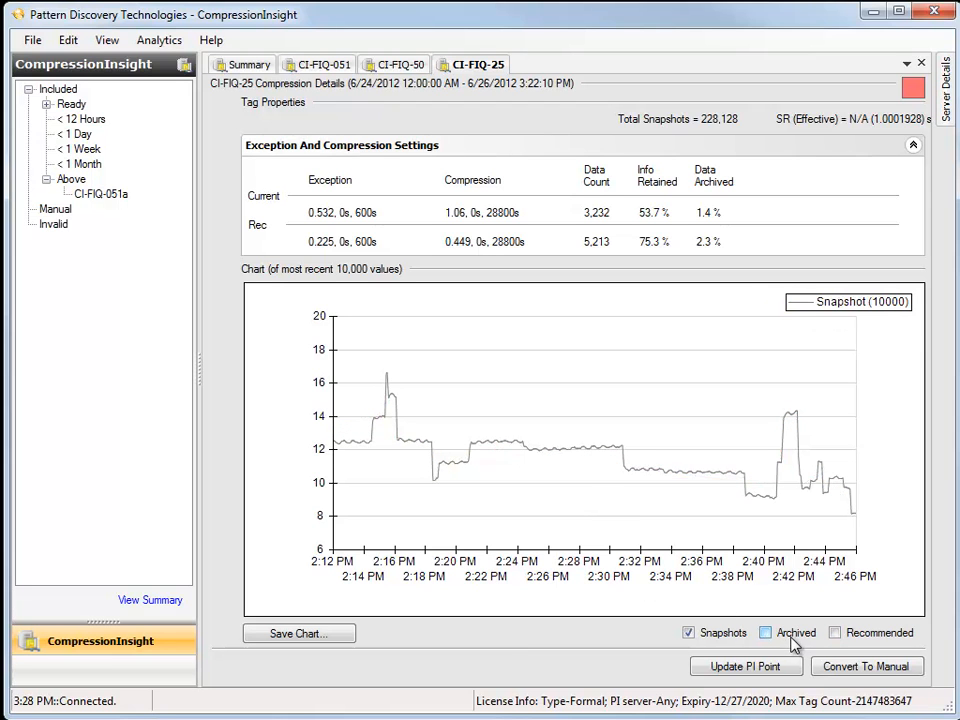
click(795, 638)
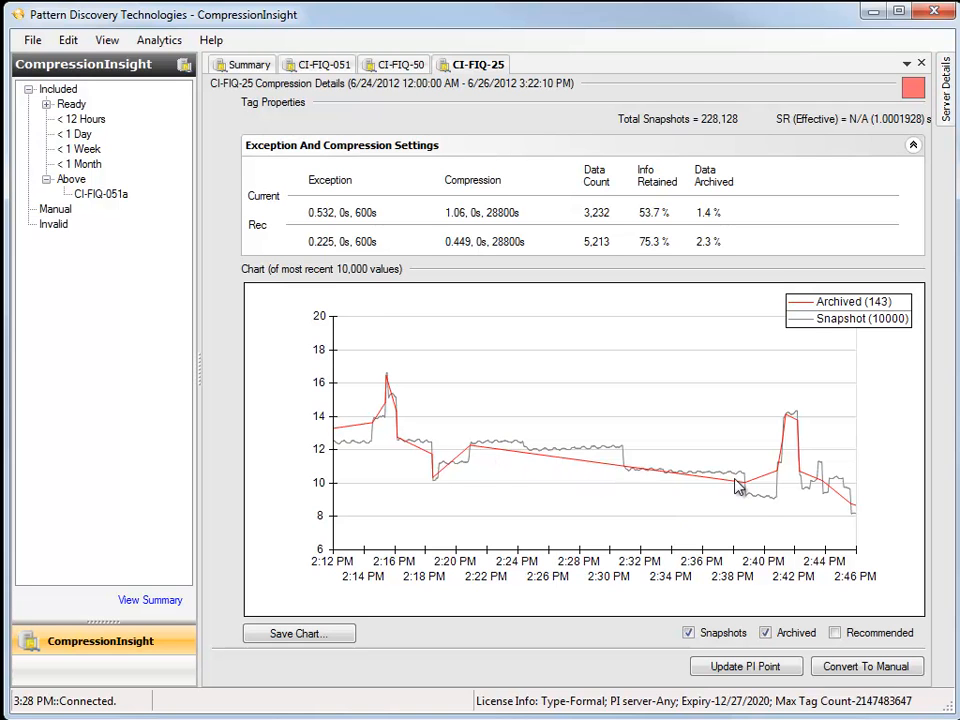
click(872, 641)
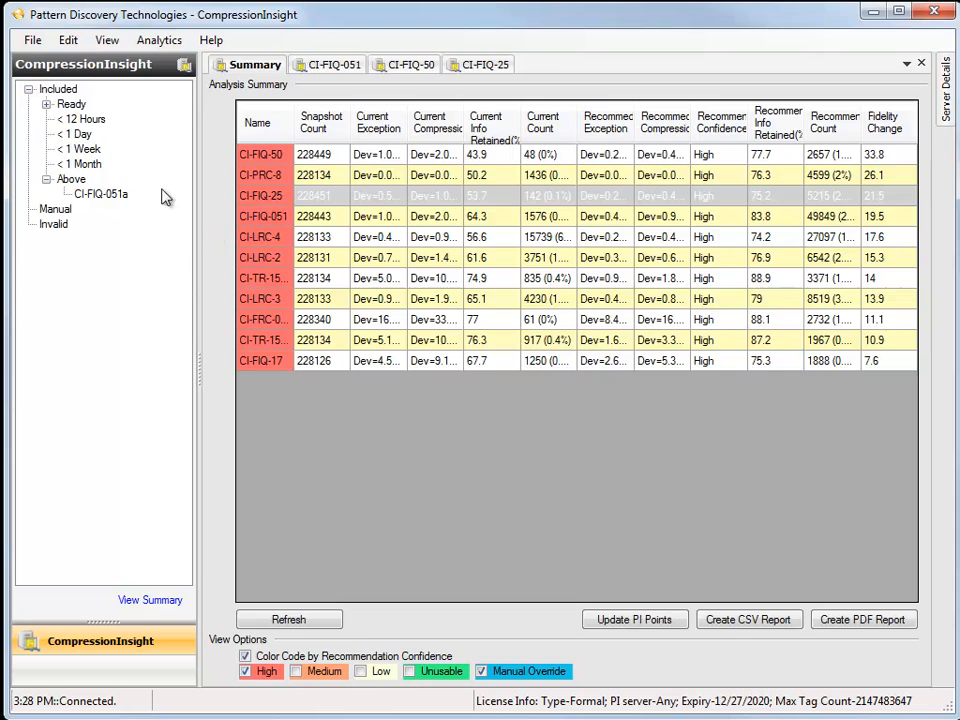
- Close the CI-FIQ-50 details and dock the CI-FIQ-25 details side by side with those of CI-FIQ-051
click(404, 64)
click(921, 62)
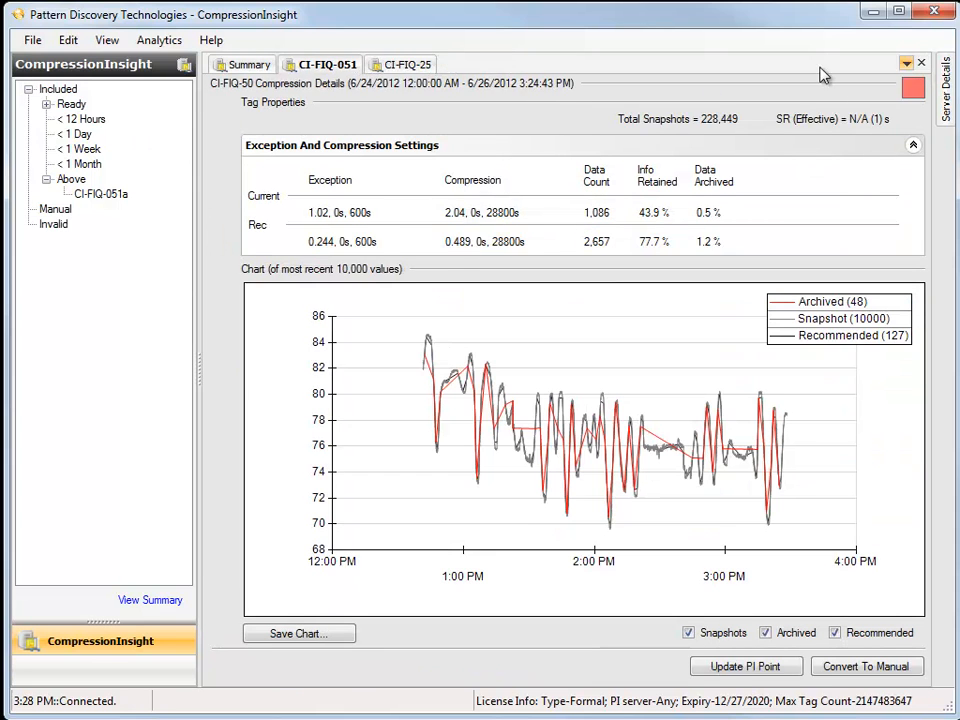
click(404, 64)
click(325, 65)
drag(404, 66, 912, 369)
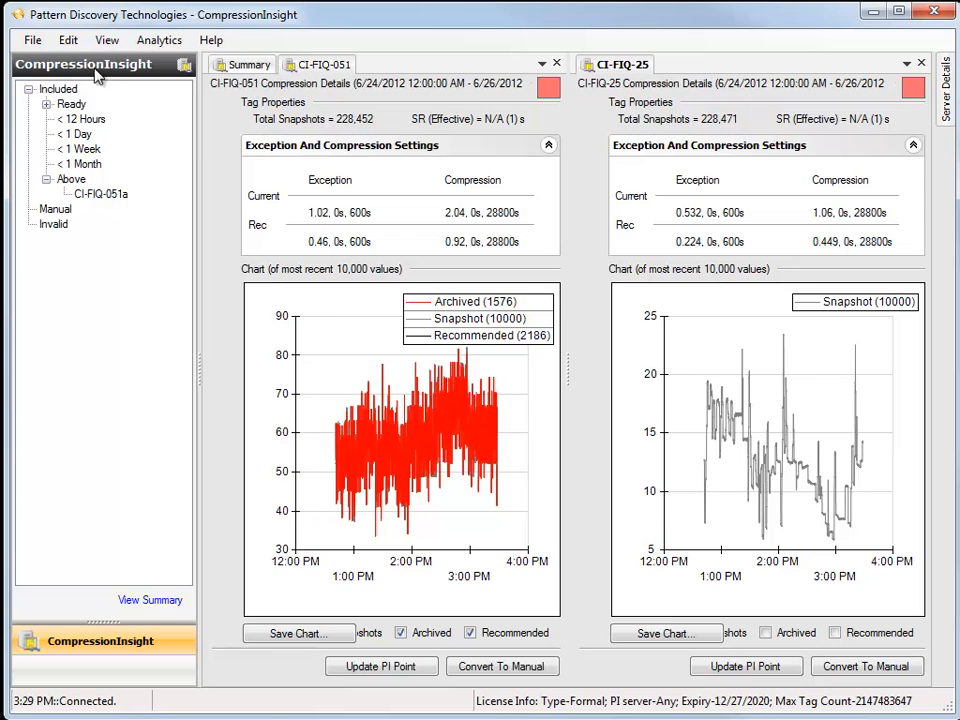
- Review the paste sources for including tags from the clipboard without adding any, and return to the analysis summary
click(68, 40)
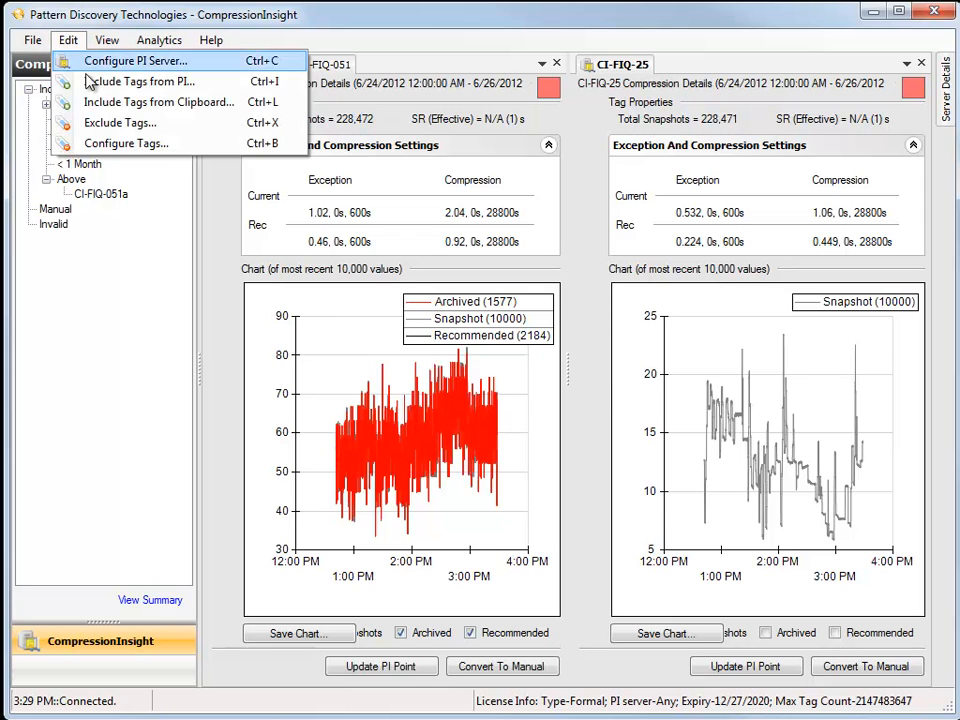
click(115, 102)
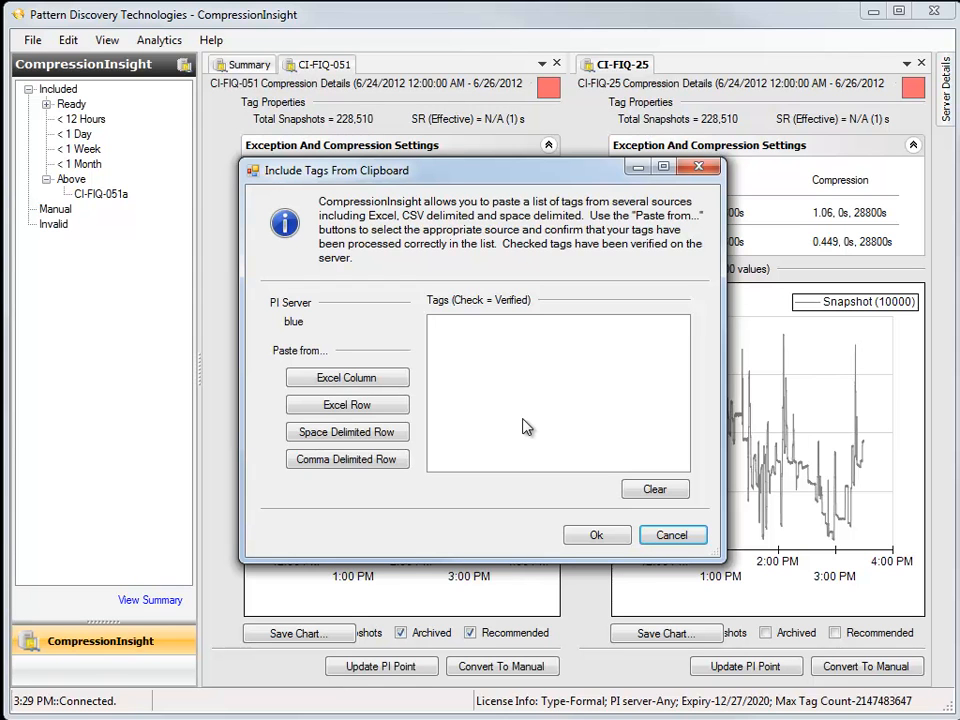
key(Escape)
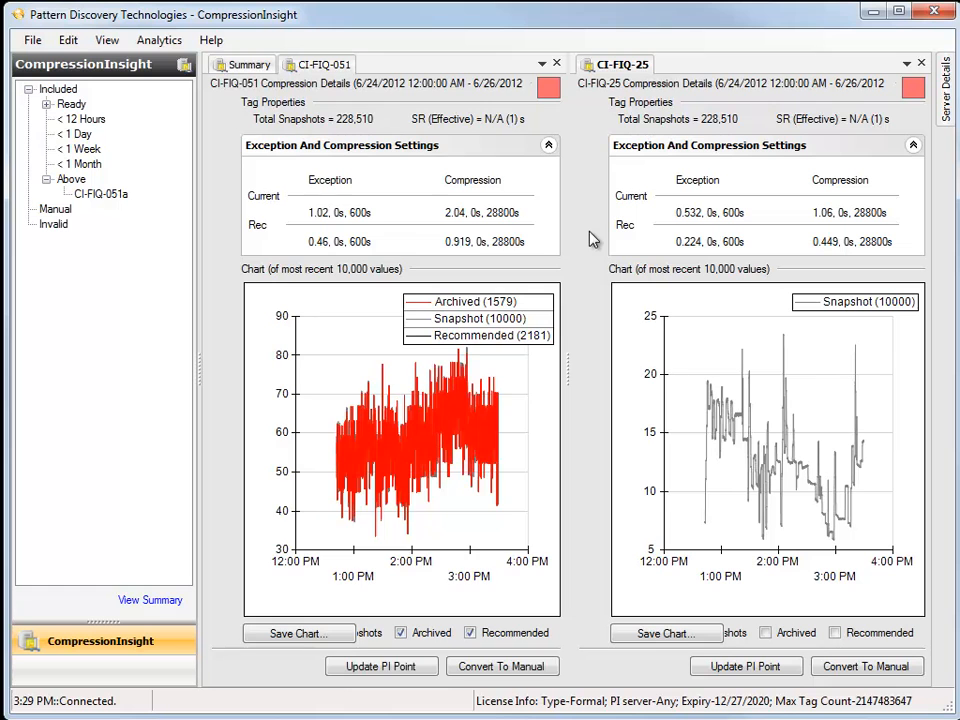
click(253, 68)
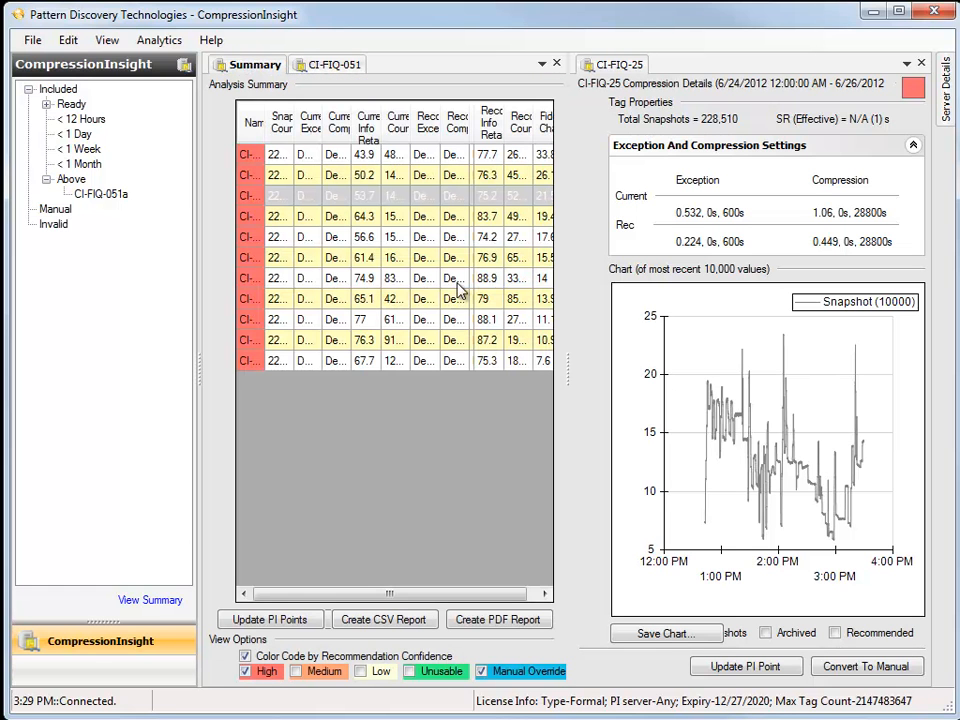